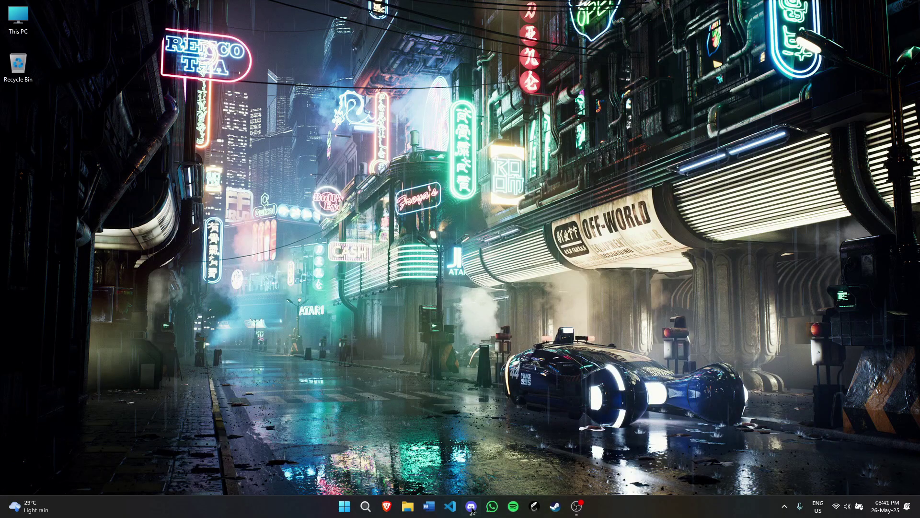
# Step: Open Discord in a maximized window and go to the Appearance page of the user settings
pyautogui.click(471, 506)
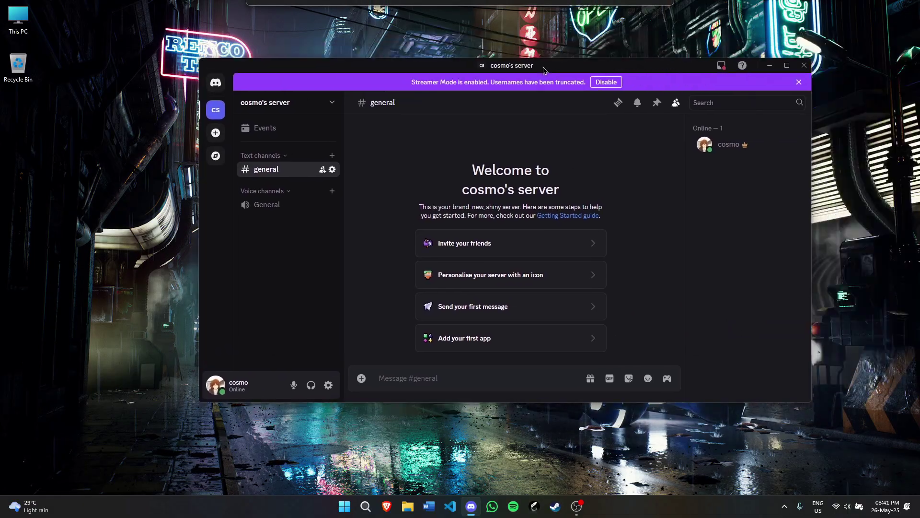
pyautogui.moveTo(480, 66); pyautogui.dragTo(542, 2)
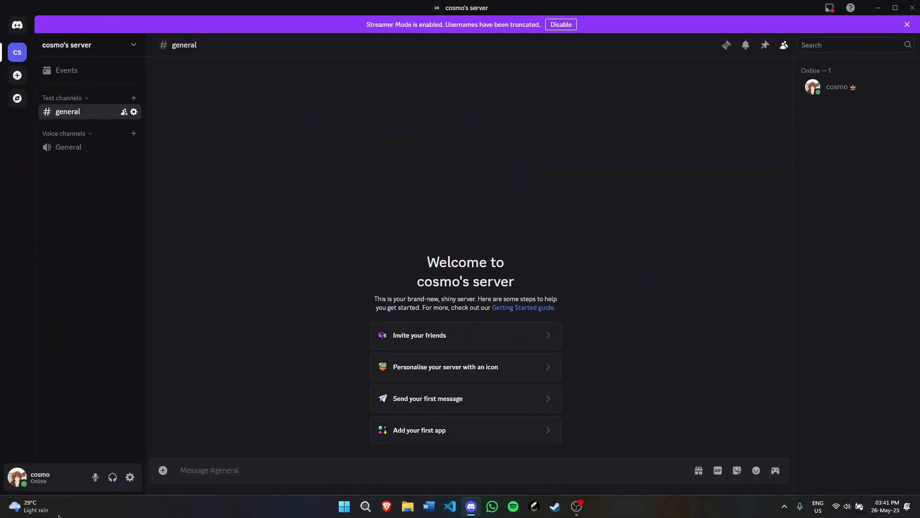
pyautogui.click(129, 481)
pyautogui.scroll(-5, 280, 283)
pyautogui.click(251, 316)
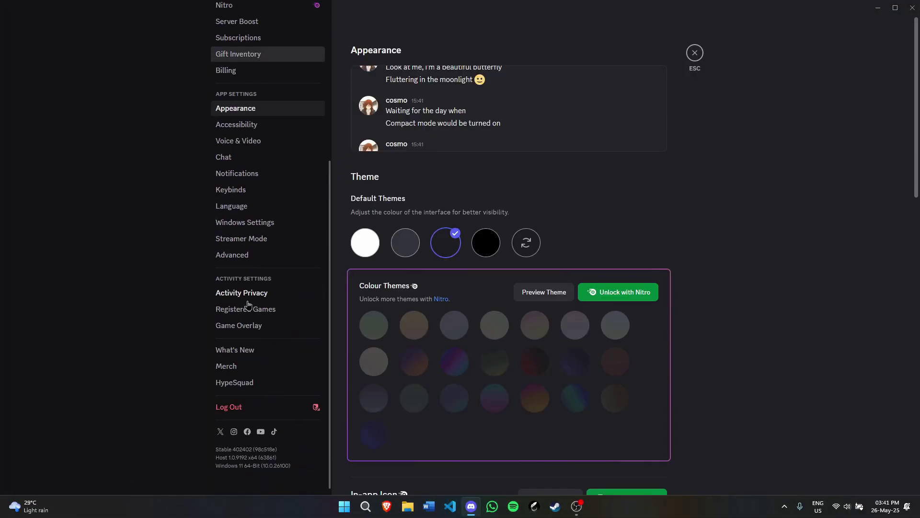
# Step: Look through the theme, in-app icon and UI density options in the Appearance settings, and close Discord
pyautogui.scroll(5, 248, 305)
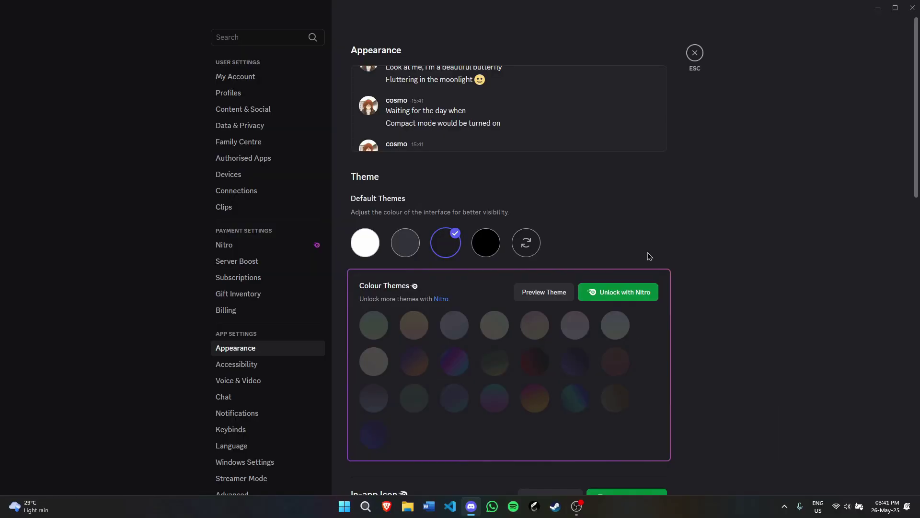
pyautogui.scroll(-10, 642, 259)
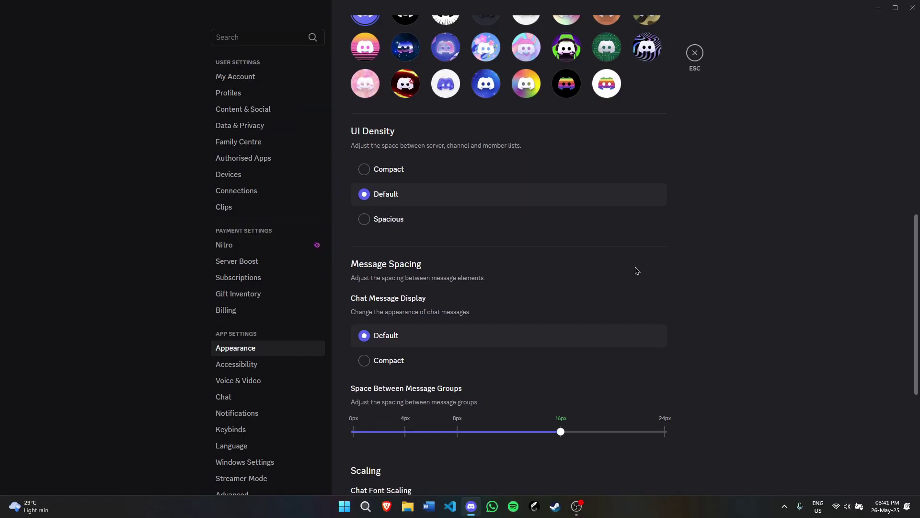
pyautogui.scroll(4, 635, 271)
pyautogui.scroll(4, 533, 256)
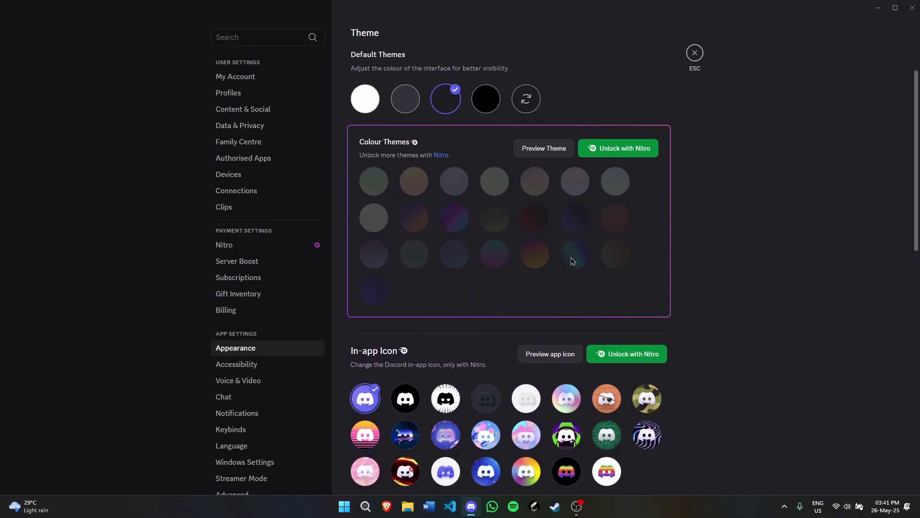
pyautogui.scroll(3, 571, 257)
pyautogui.click(694, 53)
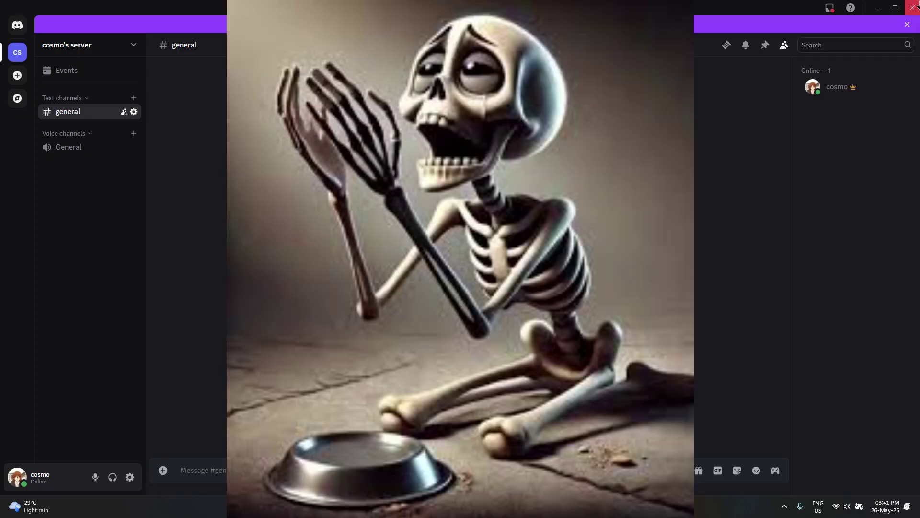
pyautogui.click(916, 4)
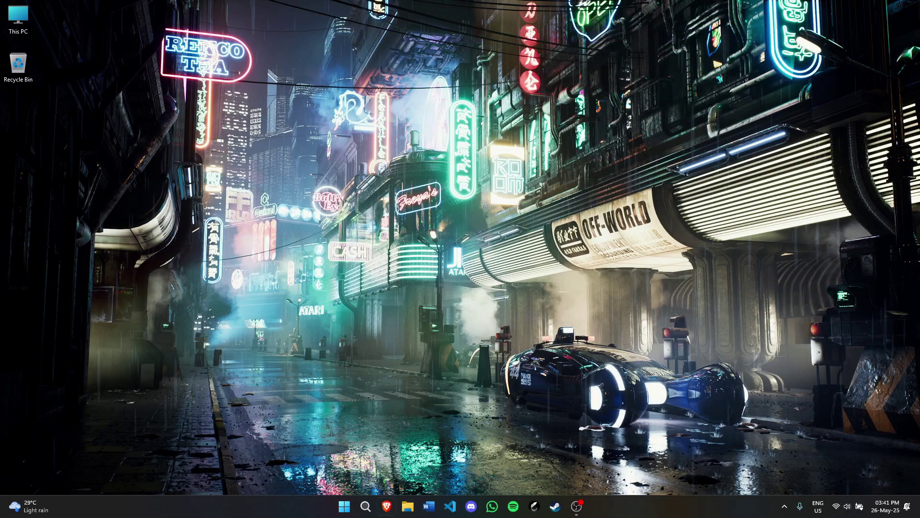
# Step: Open the vencord.dev website in the Brave browser
pyautogui.click(386, 508)
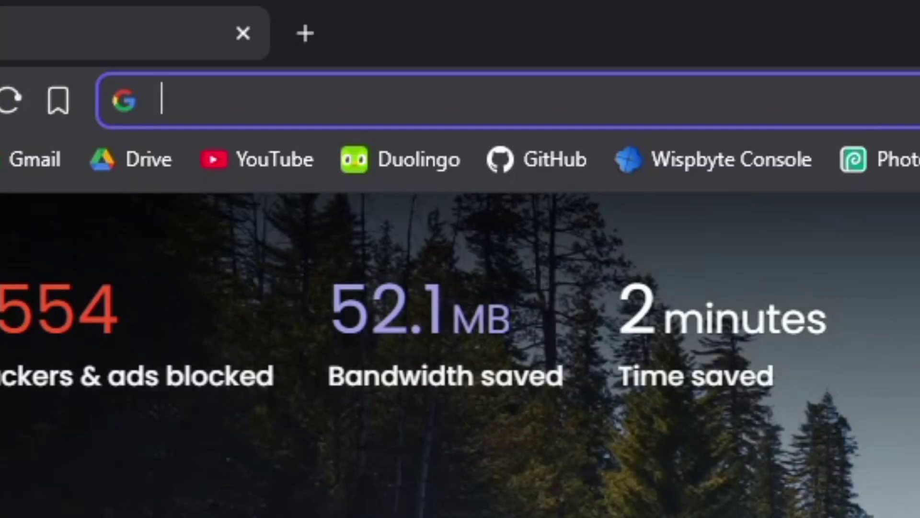
pyautogui.write('venxcor')
pyautogui.press('BackSpace')
pyautogui.press('BackSpace')
pyautogui.press('BackSpace')
pyautogui.press('BackSpace')
pyautogui.write('cor')
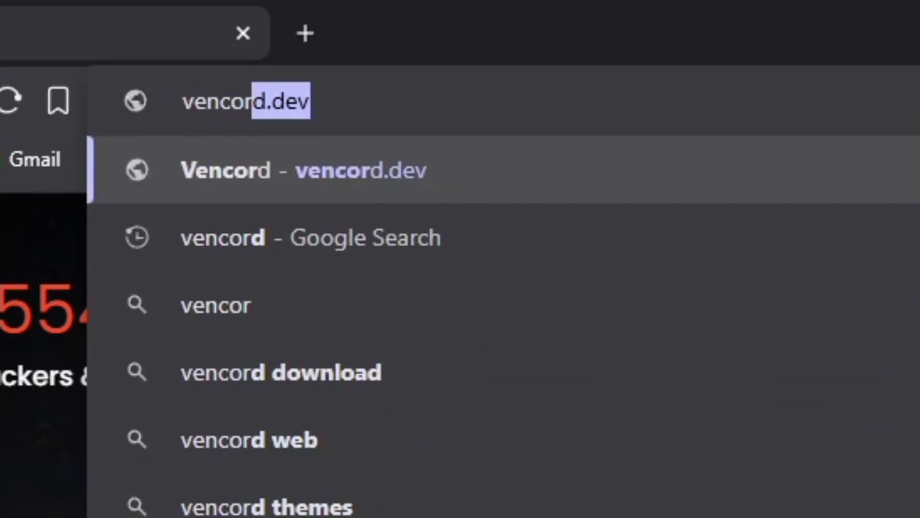
pyautogui.write('d')
pyautogui.press('Return')
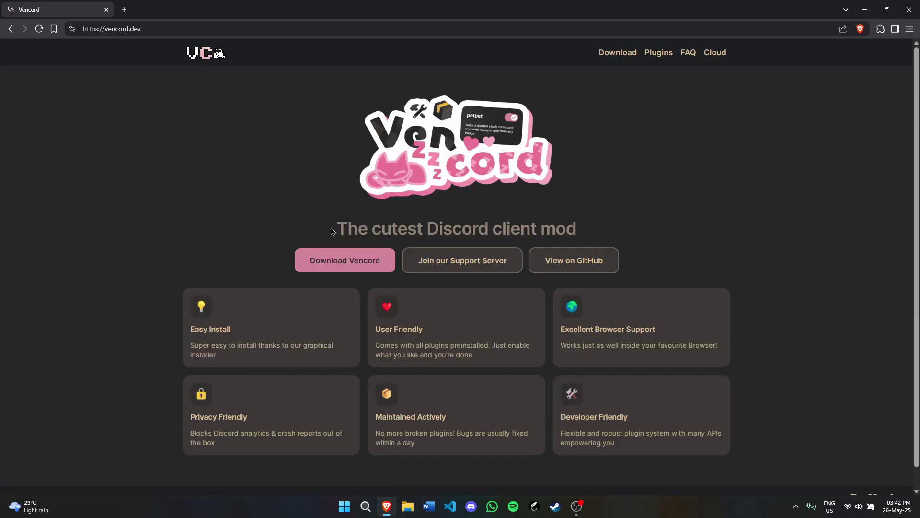
pyautogui.moveTo(330, 230); pyautogui.dragTo(580, 233)
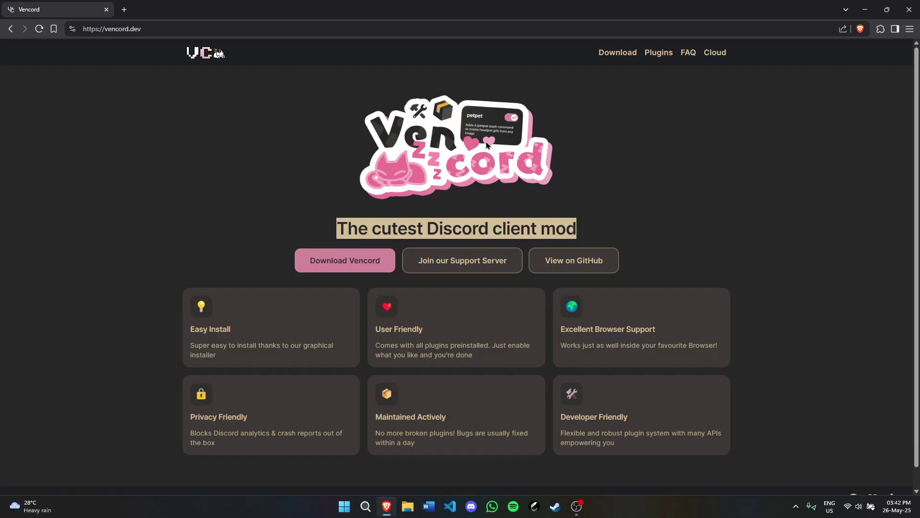
pyautogui.click(411, 201)
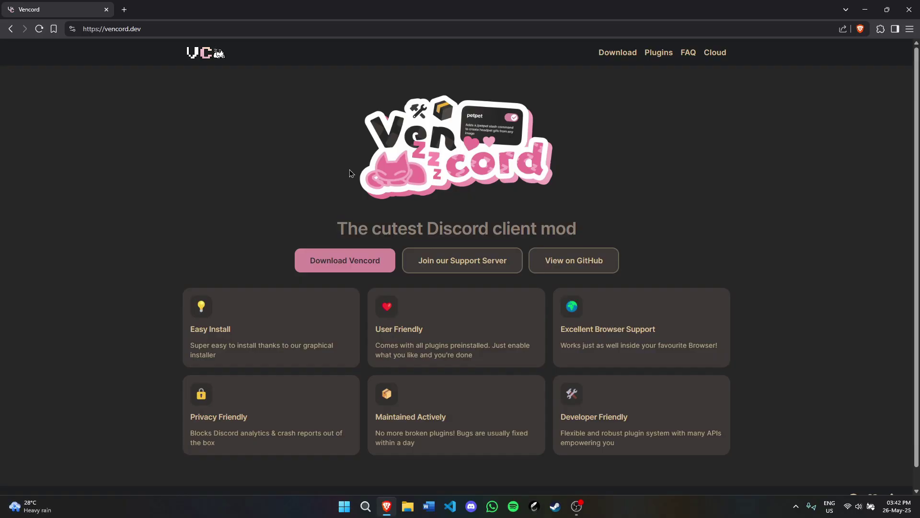
pyautogui.click(219, 55)
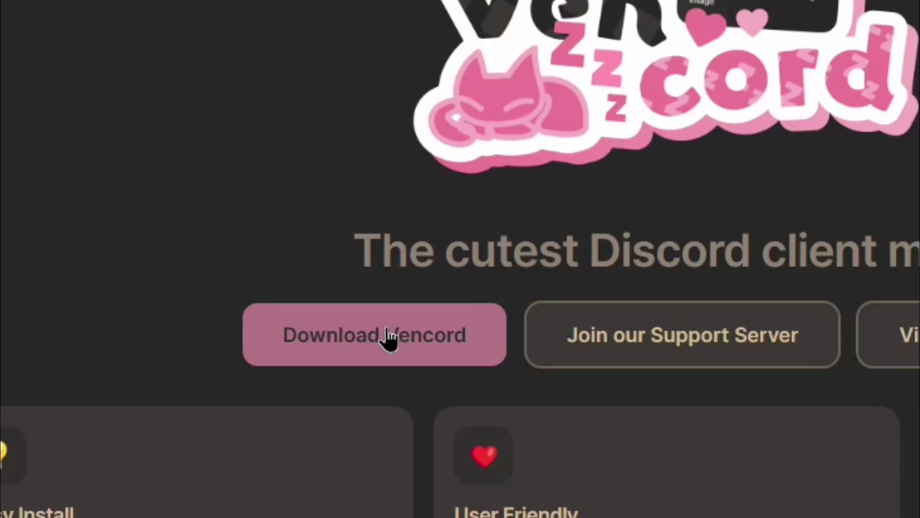
# Step: Open Vencord's download page and view the Linux, Mac and Browser installation options
pyautogui.click(389, 338)
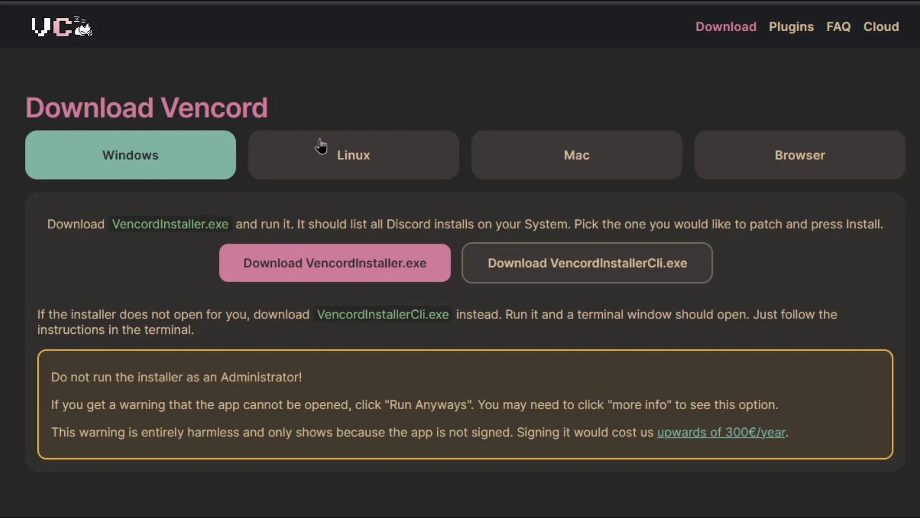
pyautogui.click(353, 154)
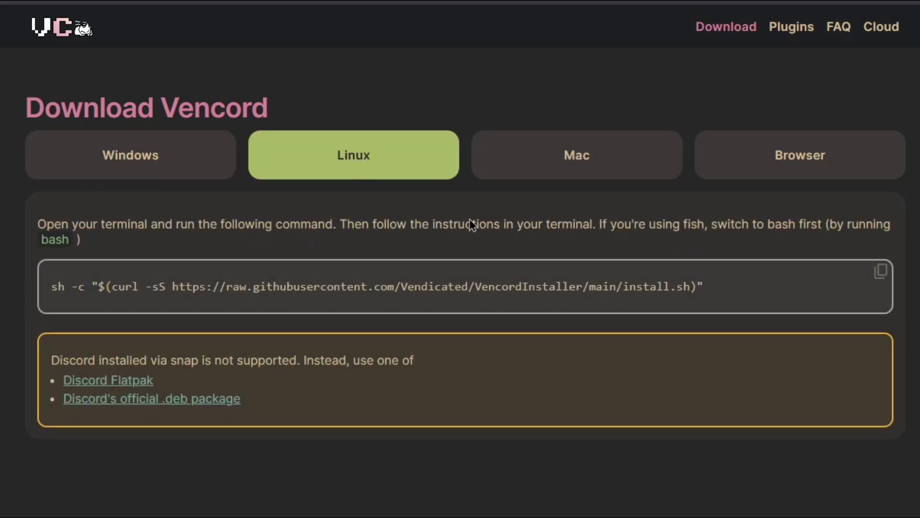
pyautogui.click(584, 171)
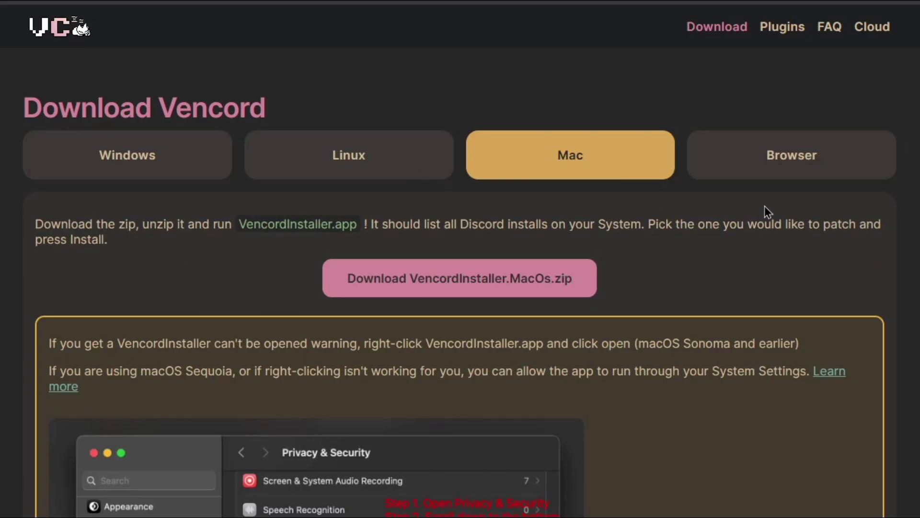
pyautogui.click(796, 175)
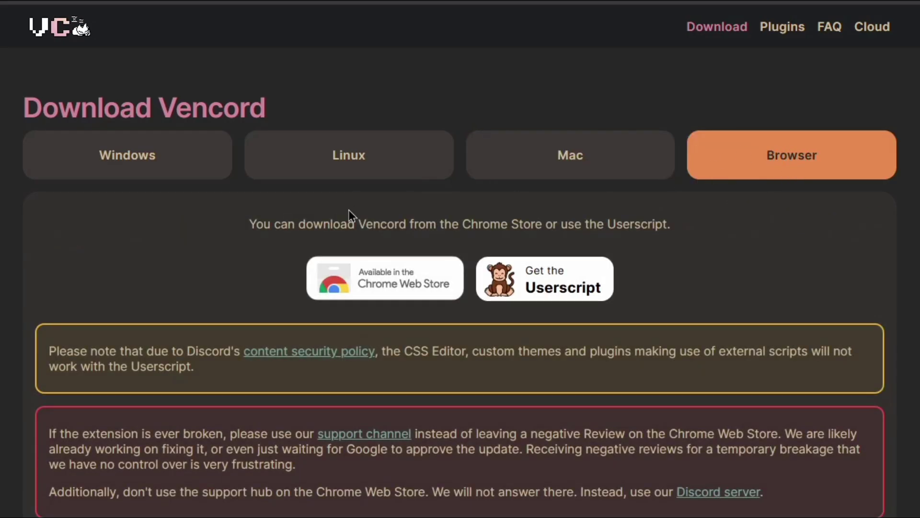
# Step: Download VencordInstaller.exe for Windows and run it, minimizing the browser behind the installer
pyautogui.click(182, 170)
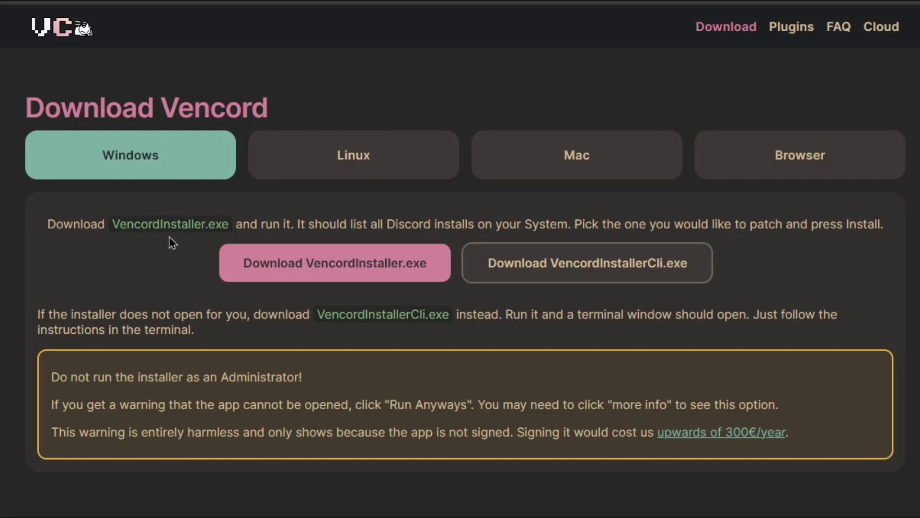
pyautogui.click(369, 263)
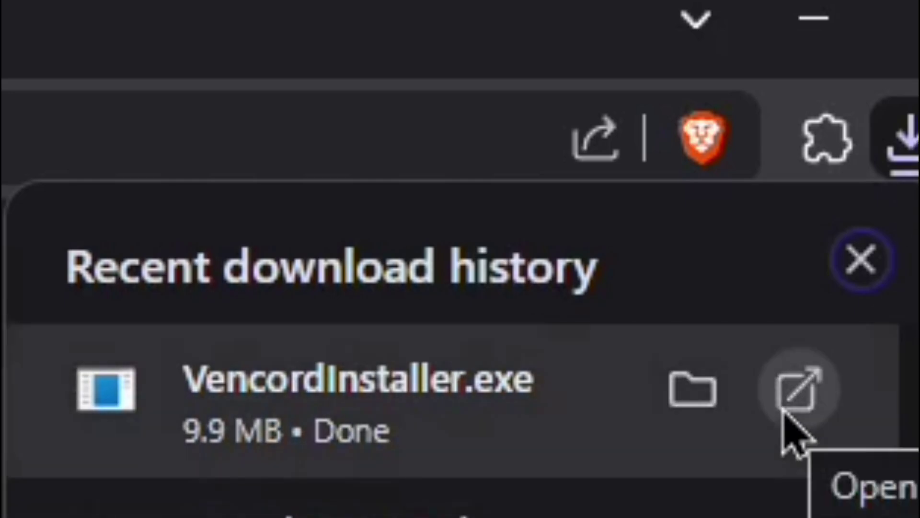
pyautogui.click(786, 407)
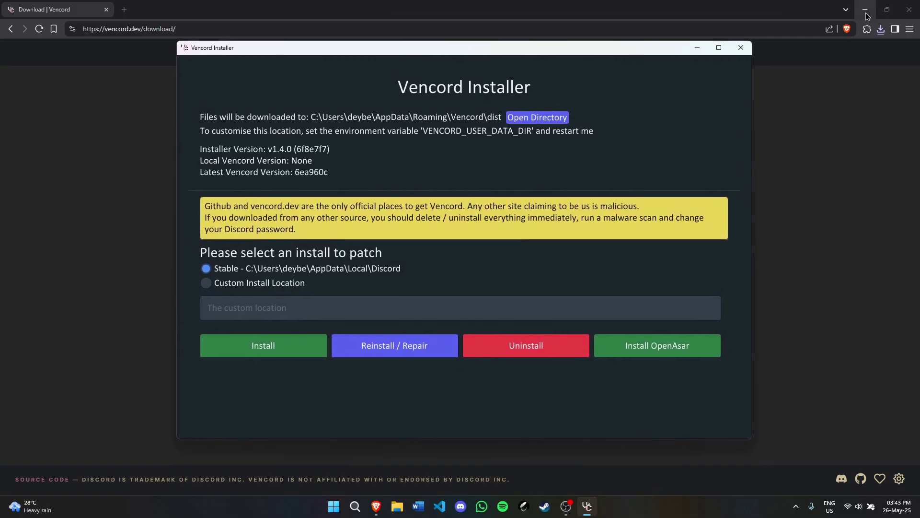
pyautogui.click(867, 16)
pyautogui.moveTo(604, 52); pyautogui.dragTo(625, 82)
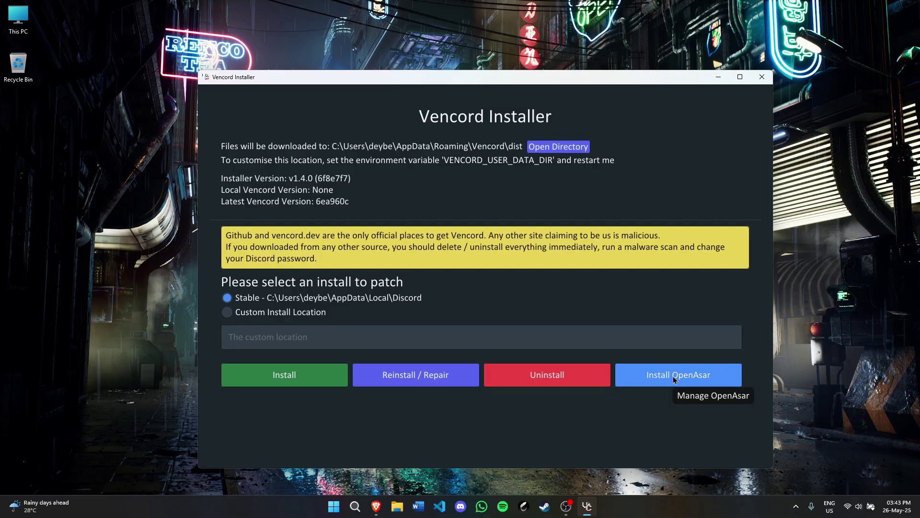
# Step: Install OpenAsar on the Stable Discord install, accepting its disclaimer and checking the system tray for a running Discord
pyautogui.click(673, 379)
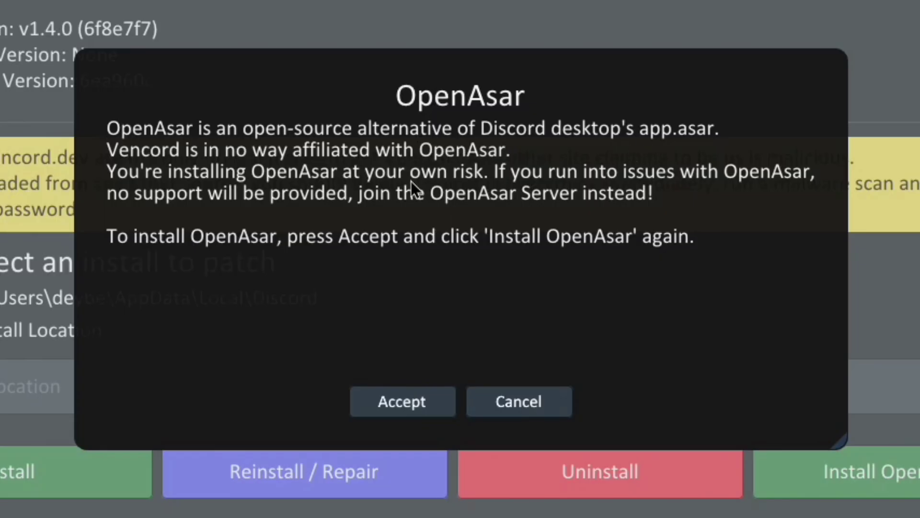
pyautogui.click(415, 402)
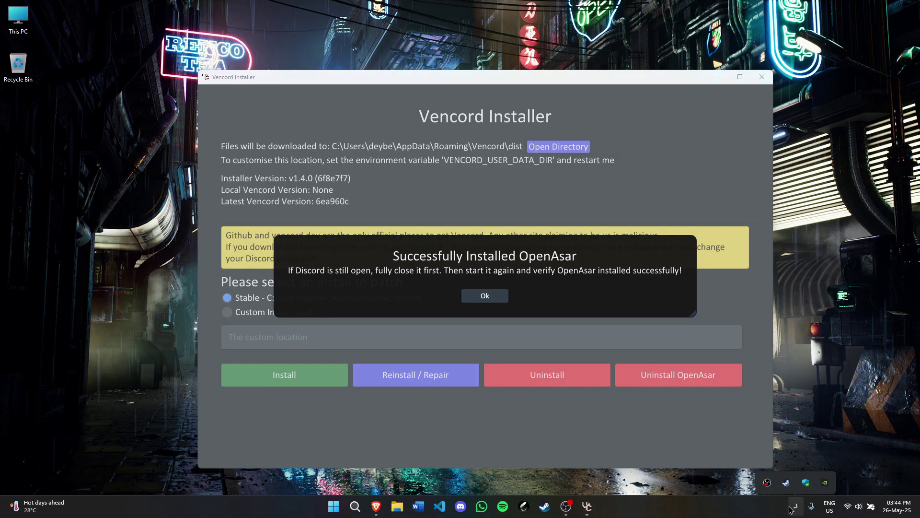
pyautogui.click(796, 505)
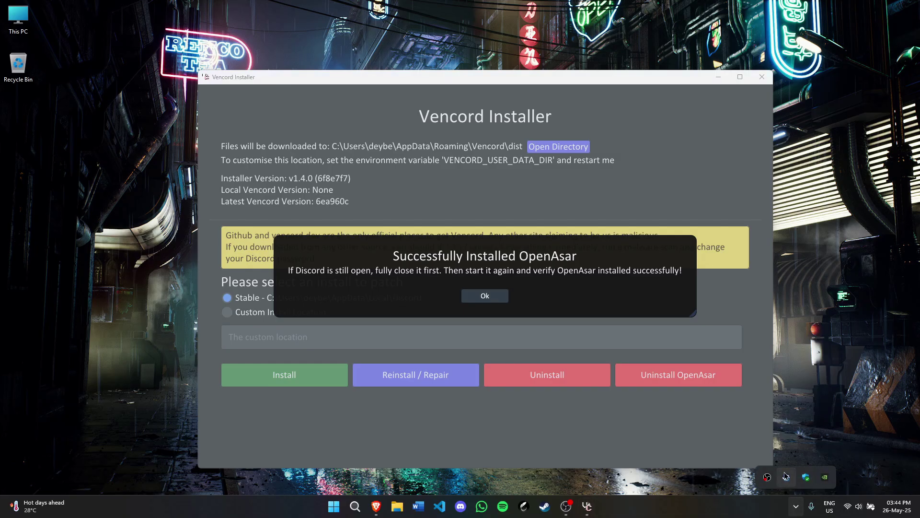
pyautogui.click(796, 507)
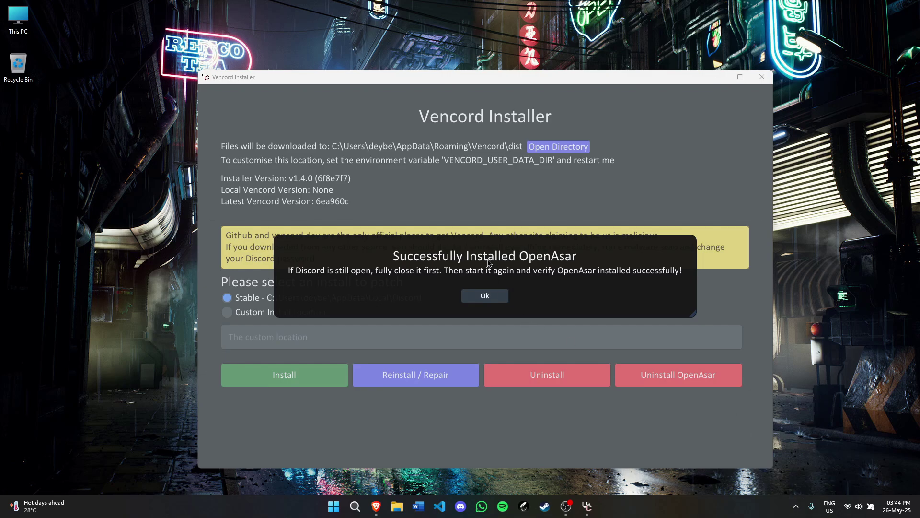
pyautogui.click(796, 506)
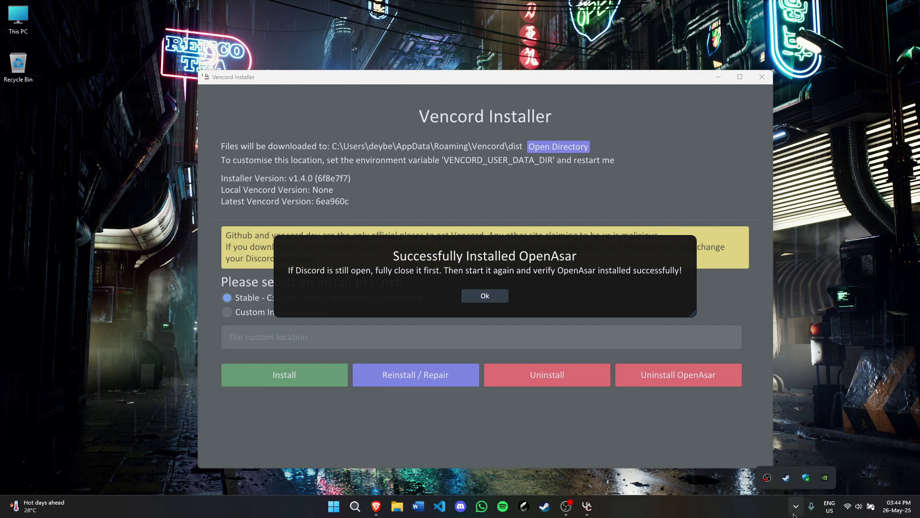
pyautogui.click(497, 301)
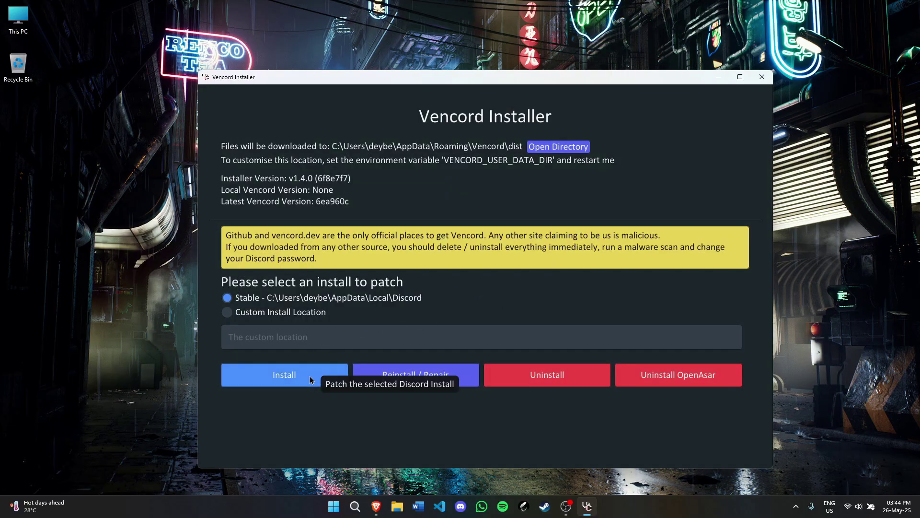
# Step: Install Vencord on the Stable Discord install and close the installer
pyautogui.click(296, 381)
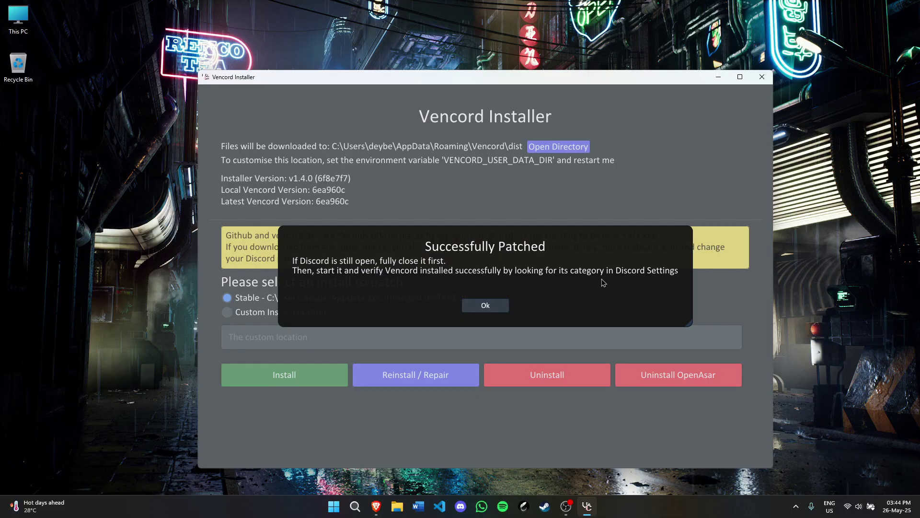
pyautogui.click(486, 305)
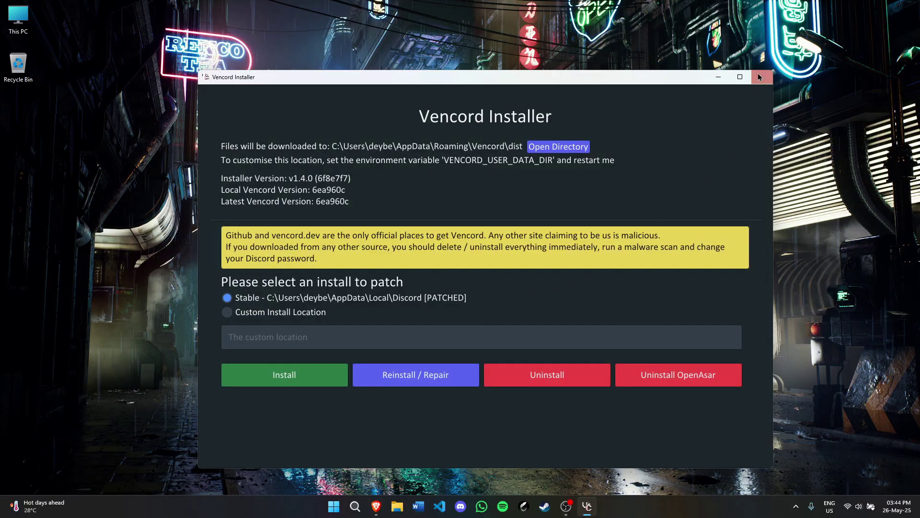
pyautogui.click(759, 75)
# Step: Launch Discord and restart it with the experimental Quickstart option enabled in the OpenAsar Config
pyautogui.click(346, 513)
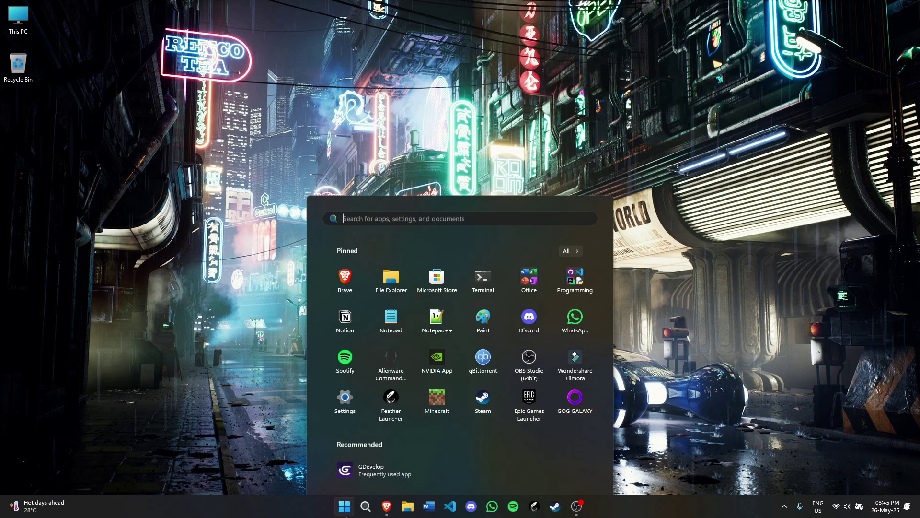
pyautogui.write('discord')
pyautogui.press('Return')
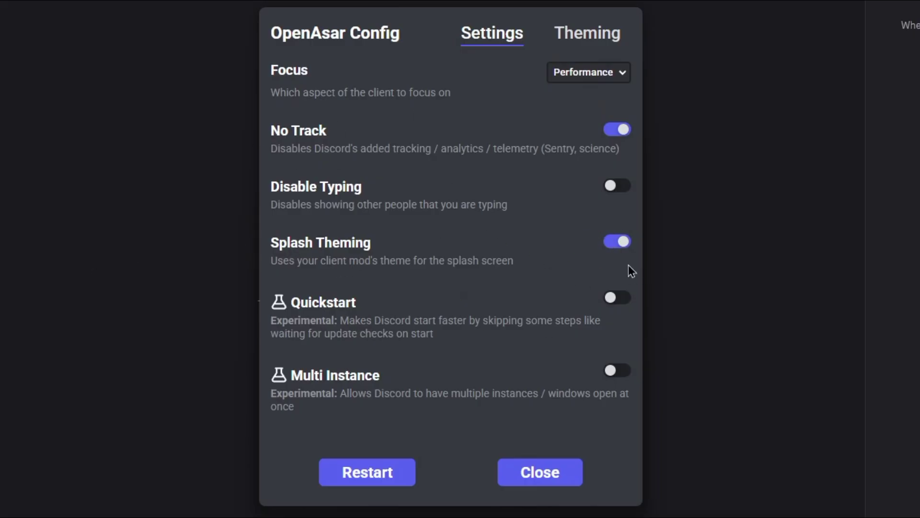
pyautogui.click(622, 302)
pyautogui.click(367, 479)
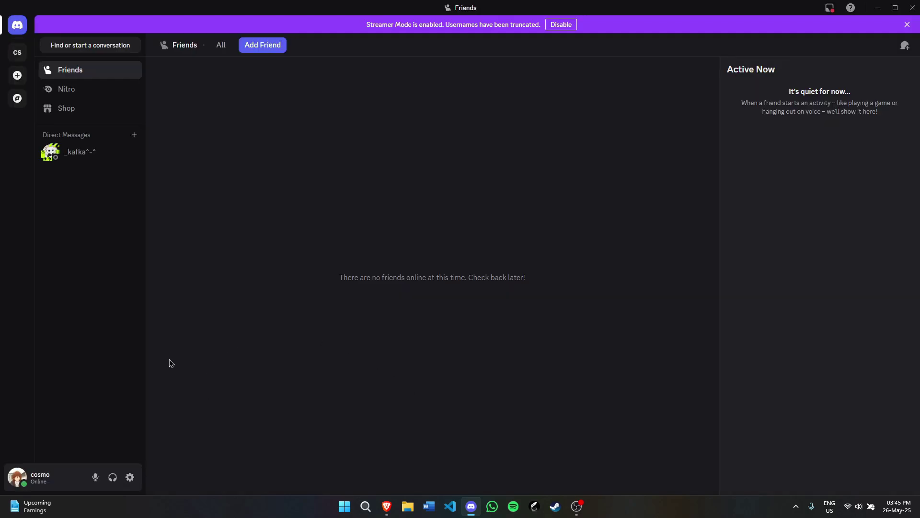
# Step: Open the Vencord page in Discord's user settings
pyautogui.click(130, 477)
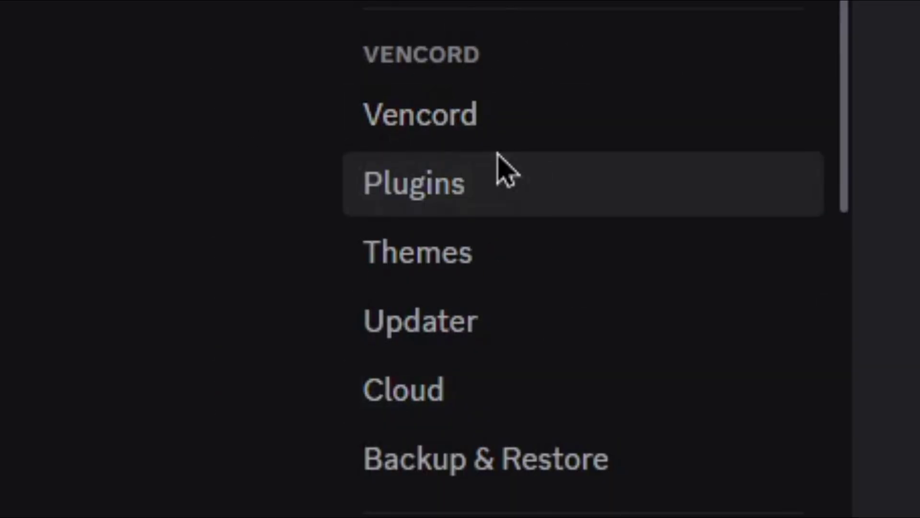
pyautogui.click(525, 115)
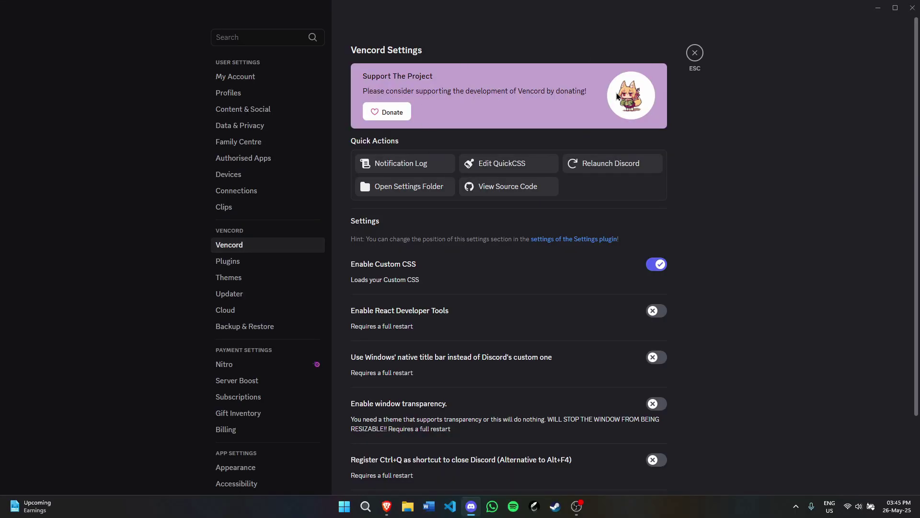
# Step: Look over the Vencord settings and open the BetterDiscord Themes site in the browser from Vencord's Themes page
pyautogui.scroll(-3, 569, 240)
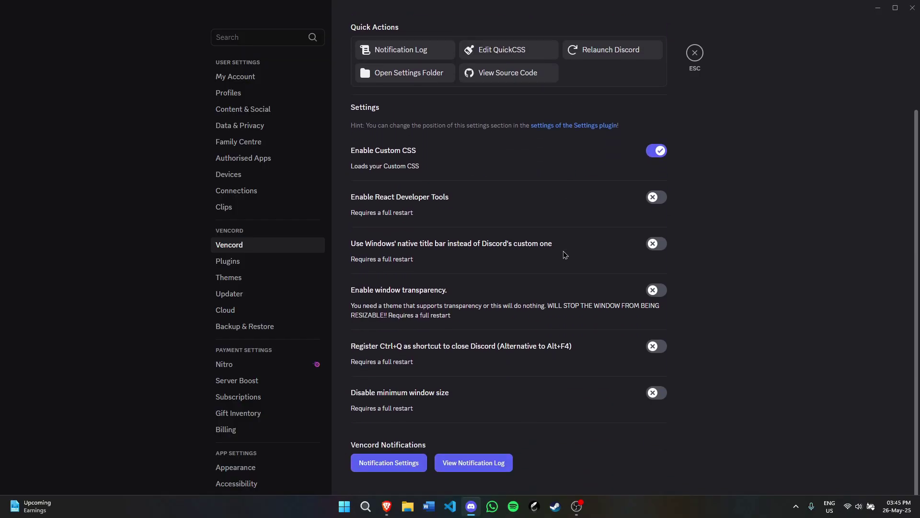
pyautogui.scroll(3, 563, 253)
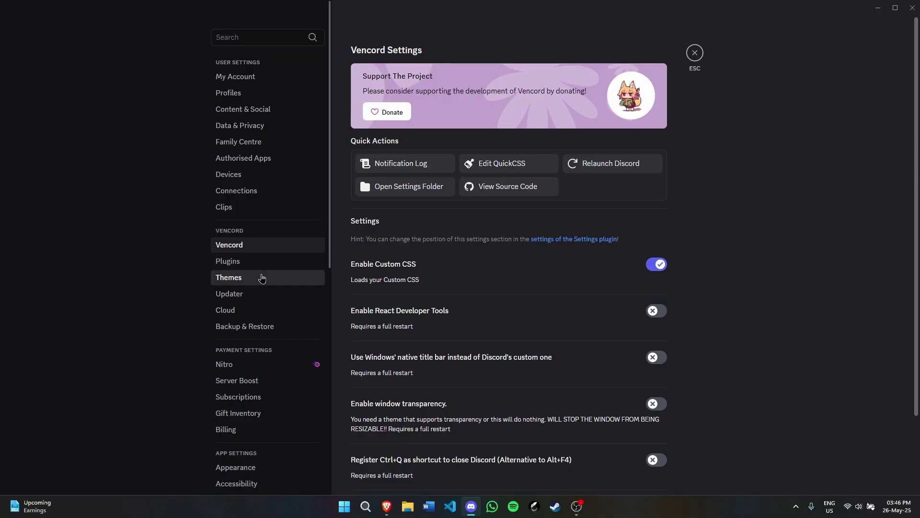
pyautogui.click(261, 278)
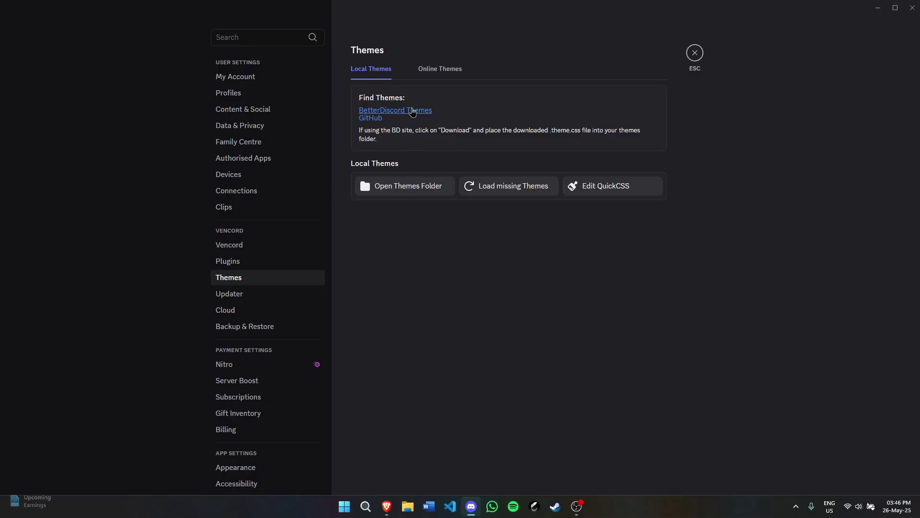
pyautogui.click(408, 113)
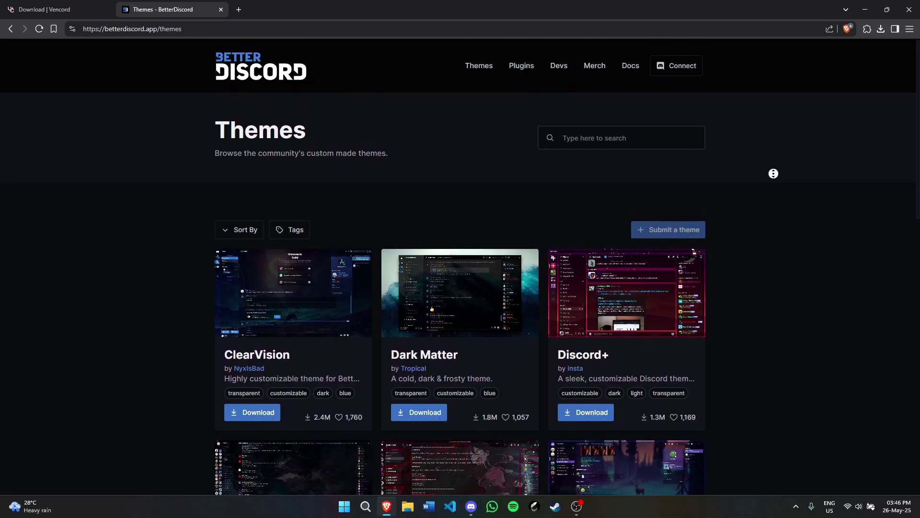
# Step: Download NotAnotherAnimeTheme from the BetterDiscord theme gallery and save NotAnotherAnimeTheme.theme.css to the desktop
pyautogui.scroll(-1, 773, 181)
pyautogui.scroll(-2, 773, 182)
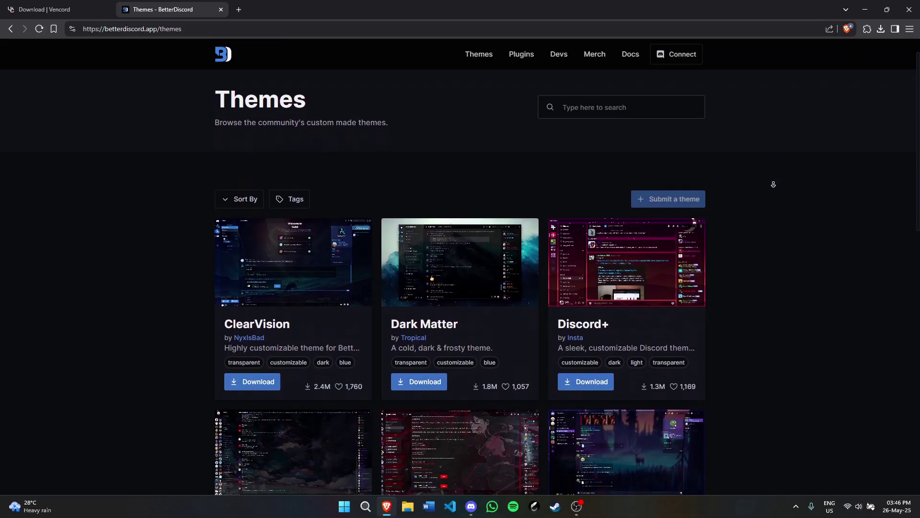
pyautogui.scroll(-2, 773, 184)
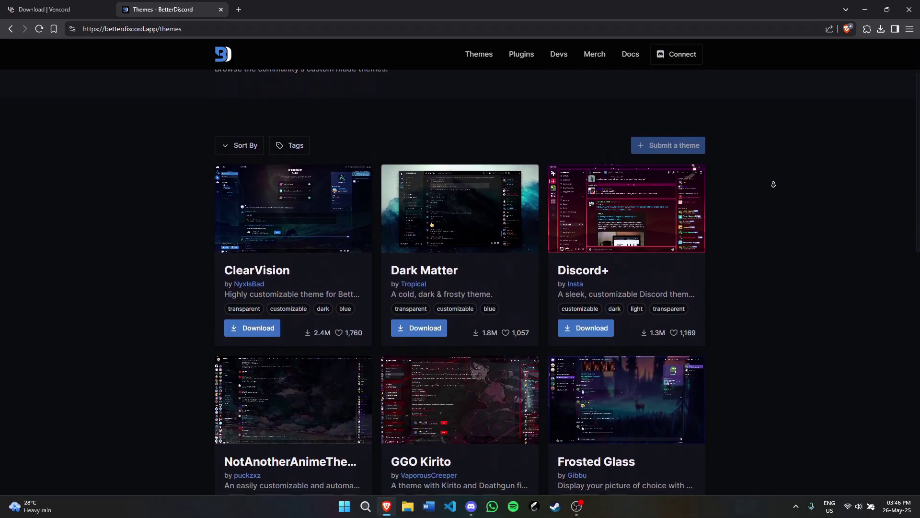
pyautogui.scroll(-2, 773, 184)
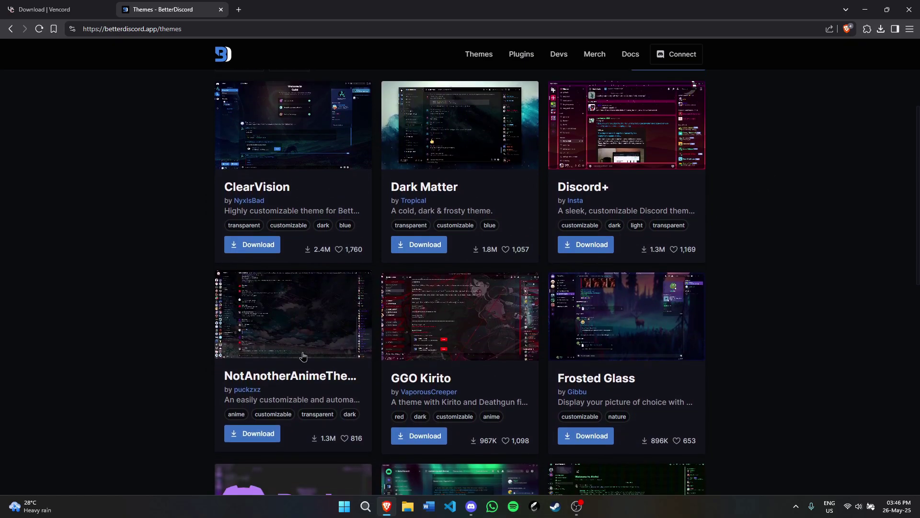
pyautogui.click(295, 309)
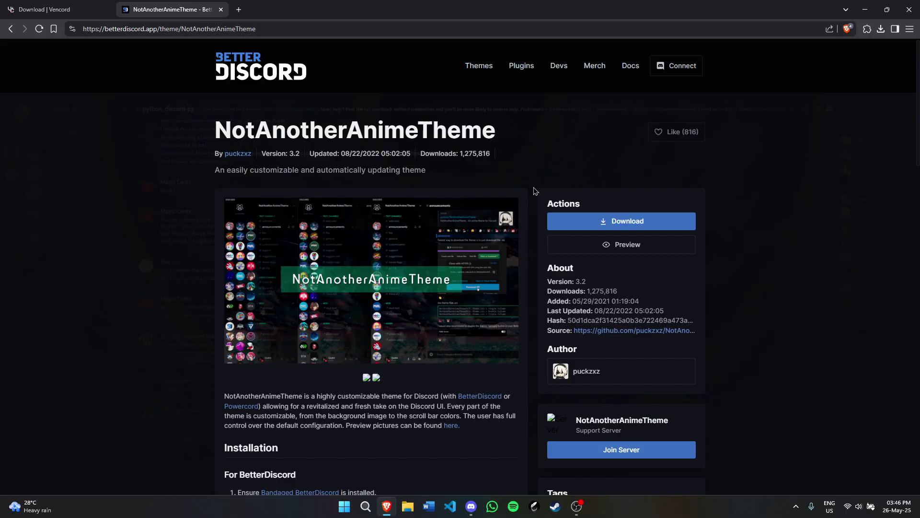
pyautogui.click(585, 221)
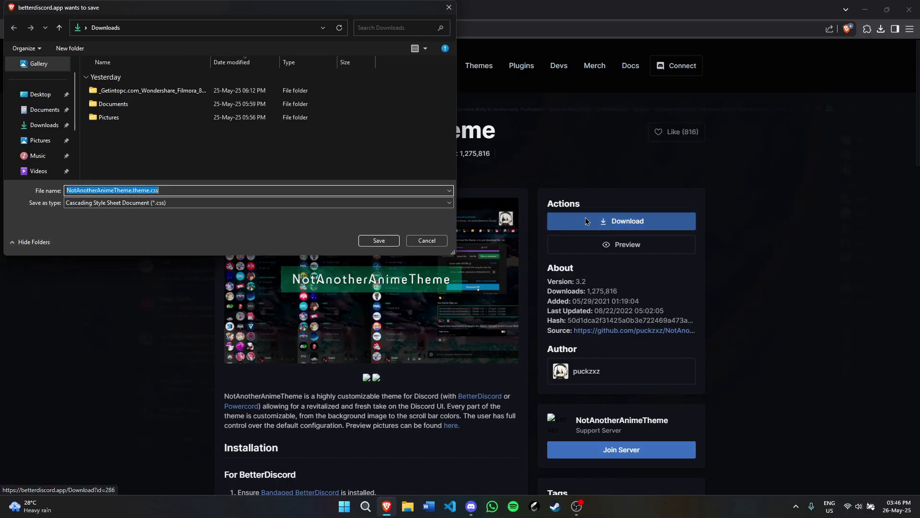
pyautogui.moveTo(19, 118); pyautogui.dragTo(128, 118)
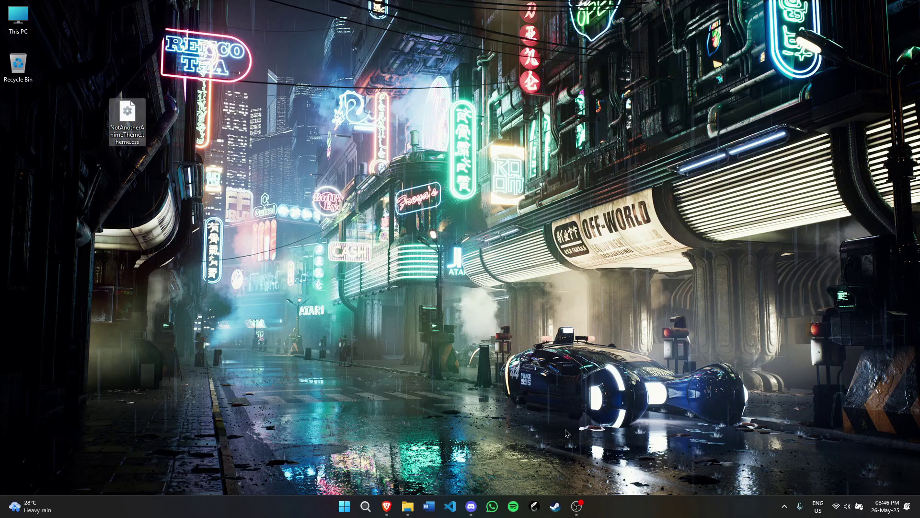
# Step: Open Vencord's themes folder from Discord and move NotAnotherAnimeTheme.theme.css from the desktop into it
pyautogui.click(472, 506)
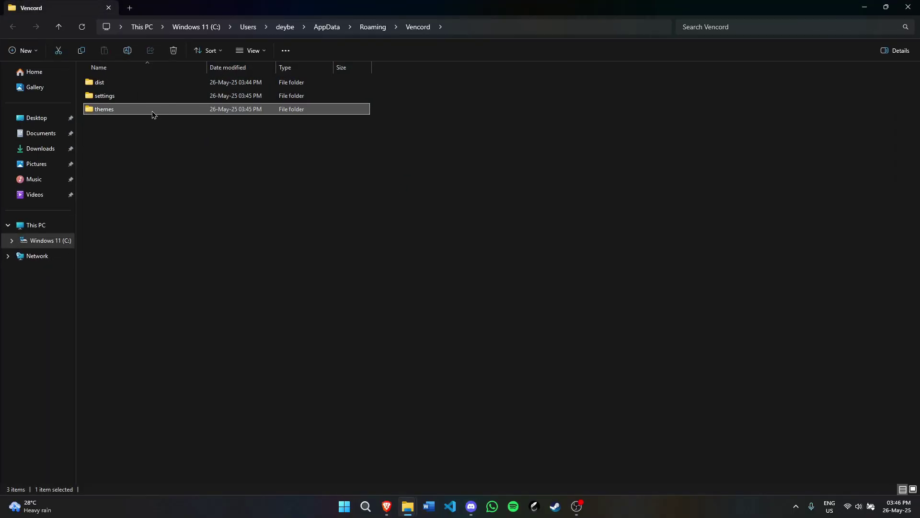
pyautogui.doubleClick(152, 113)
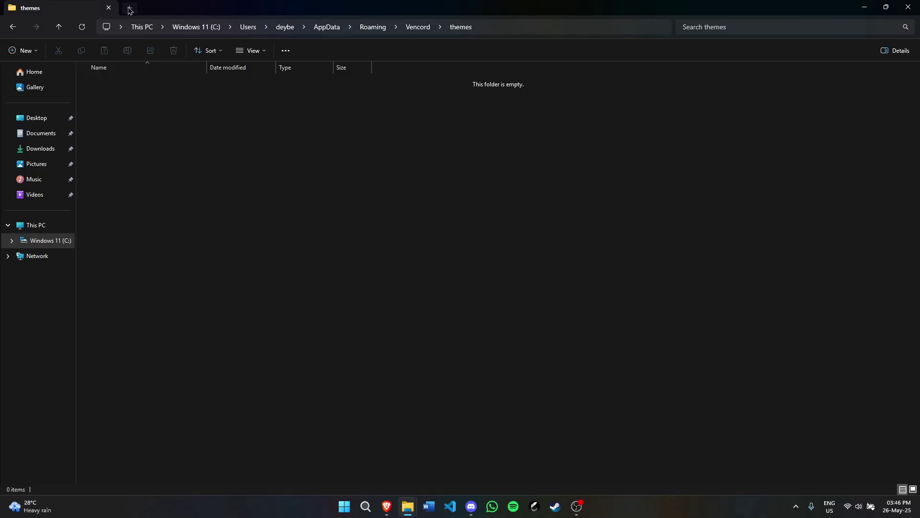
pyautogui.click(128, 7)
pyautogui.doubleClick(170, 109)
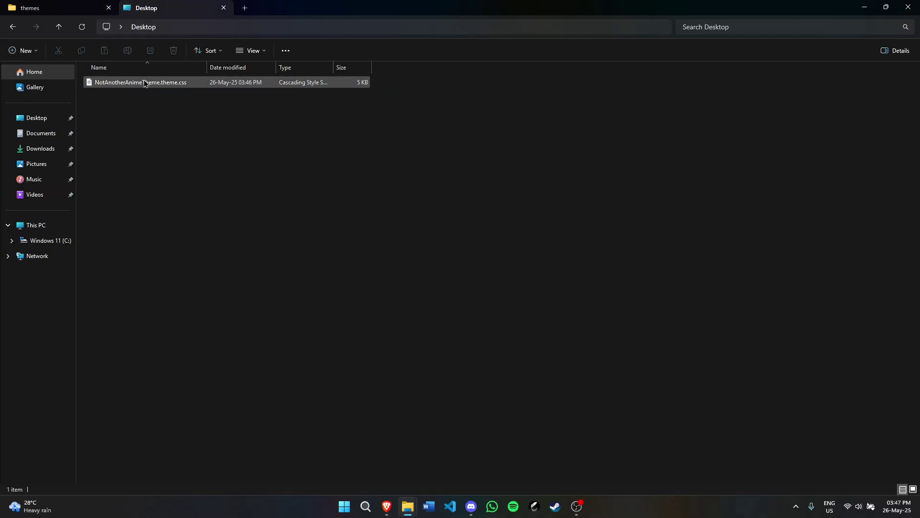
pyautogui.click(170, 82)
pyautogui.rightClick(182, 95)
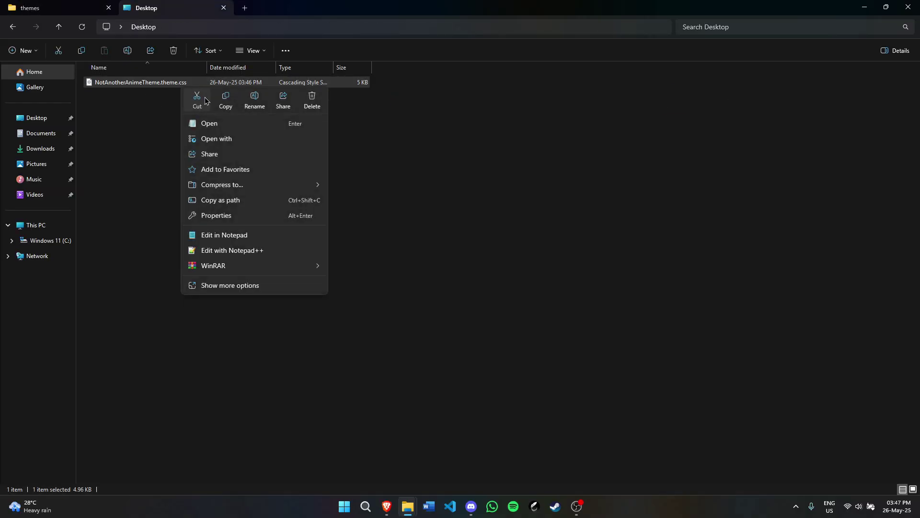
pyautogui.click(198, 99)
pyautogui.hotkey('ctrl', 'Tab')
pyautogui.rightClick(240, 212)
pyautogui.click(265, 233)
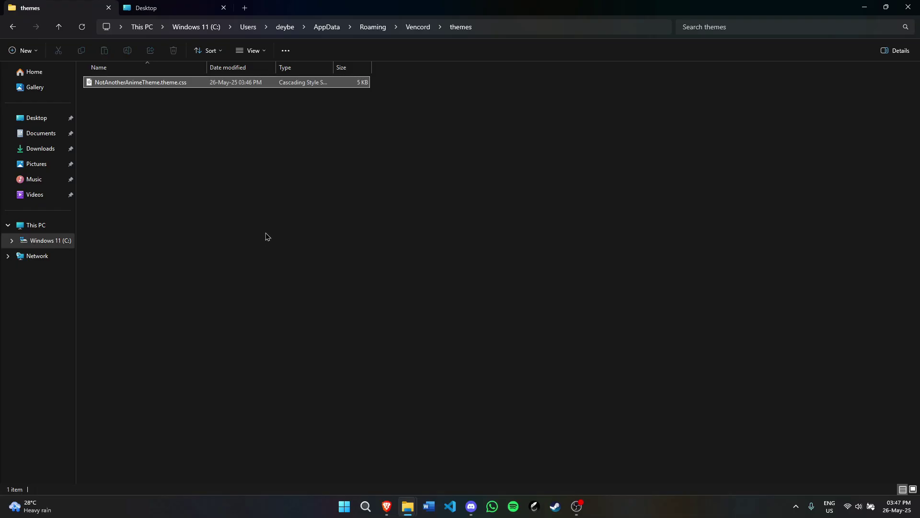
# Step: Switch back to Discord, load the missing themes and enable NotAnotherAnimeTheme
pyautogui.click(473, 504)
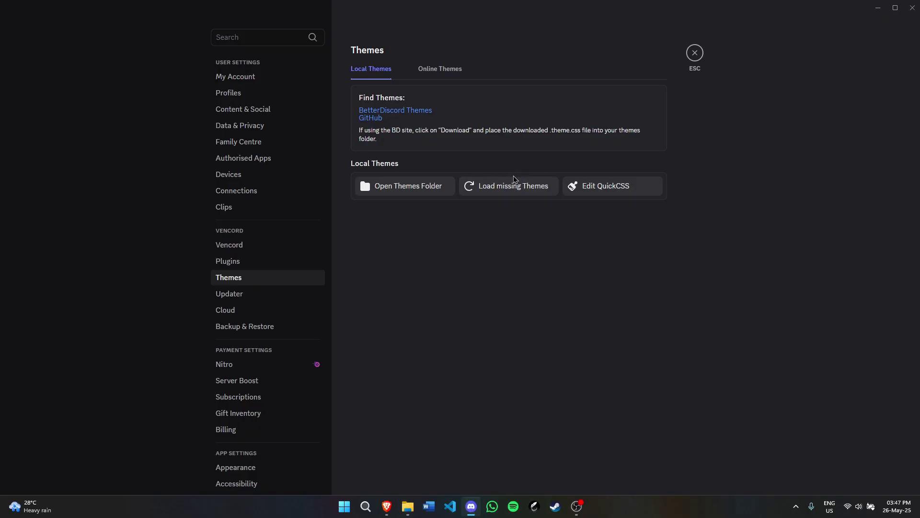
pyautogui.click(506, 188)
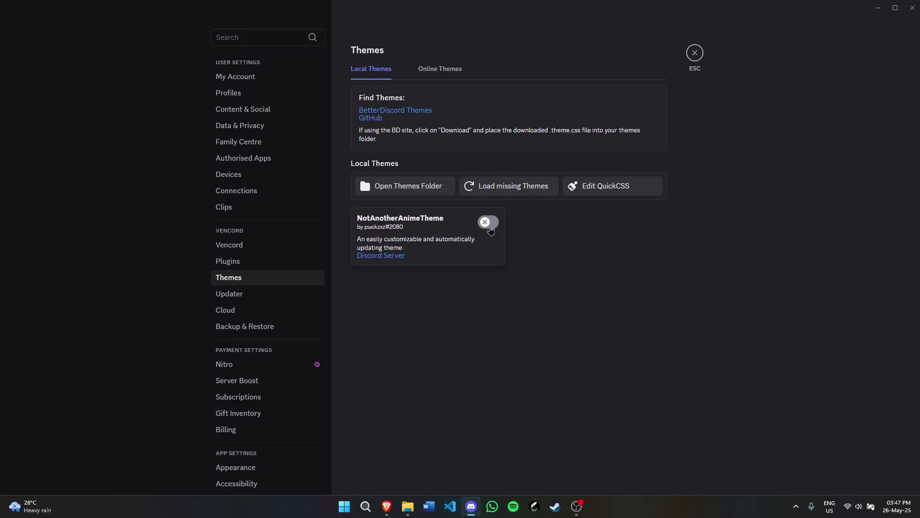
pyautogui.click(489, 227)
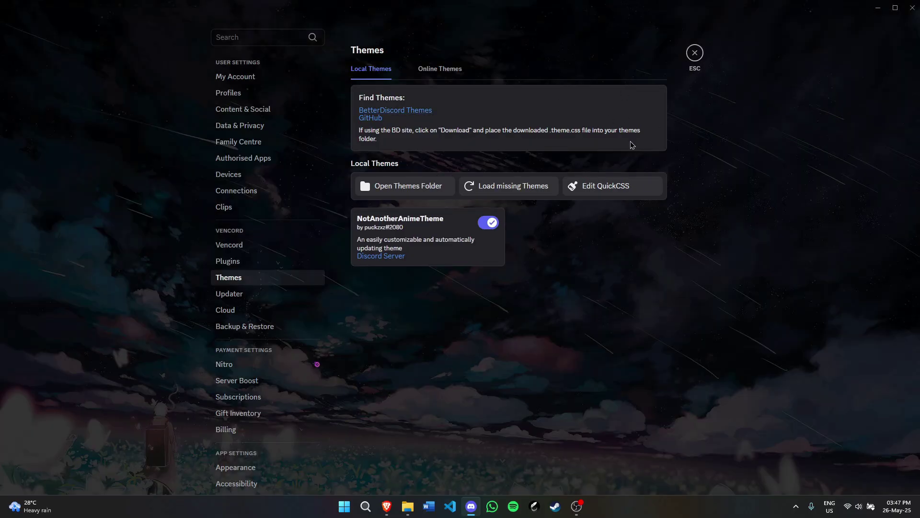
# Step: Close the user settings and send the message "hello everyone" in the server's general text channel
pyautogui.click(696, 53)
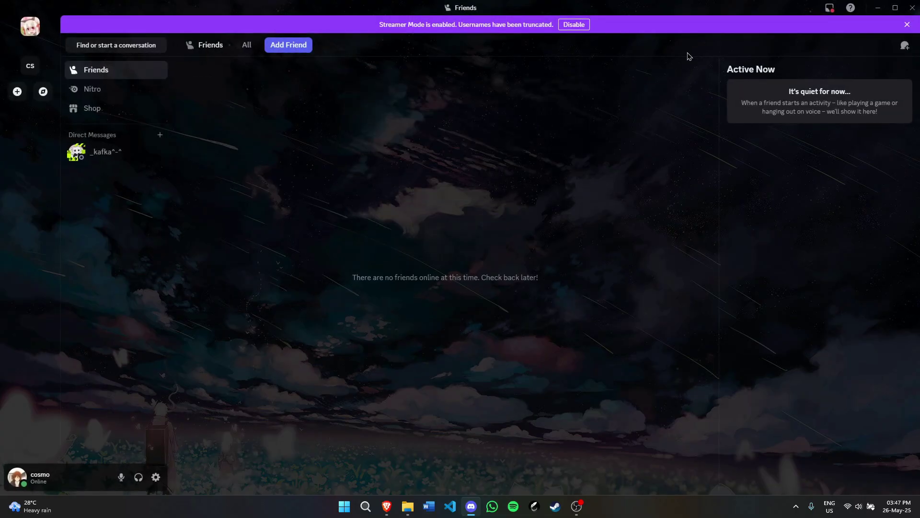
pyautogui.hotkey('ctrl', 'alt', 'Down')
pyautogui.write('hell')
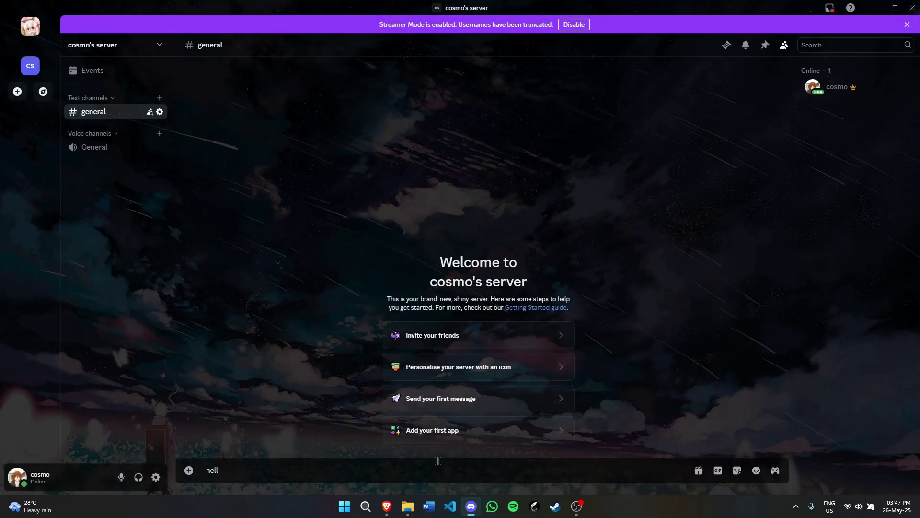
pyautogui.write('o everyone')
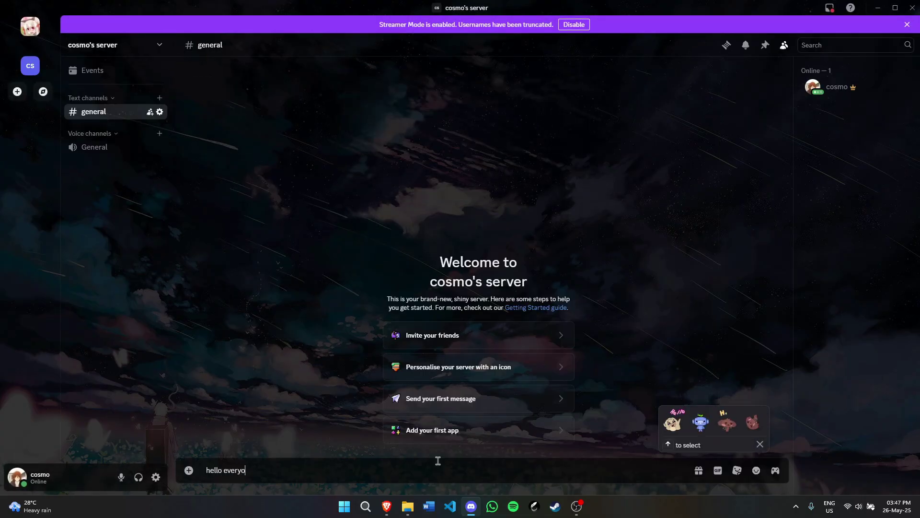
pyautogui.press('Return')
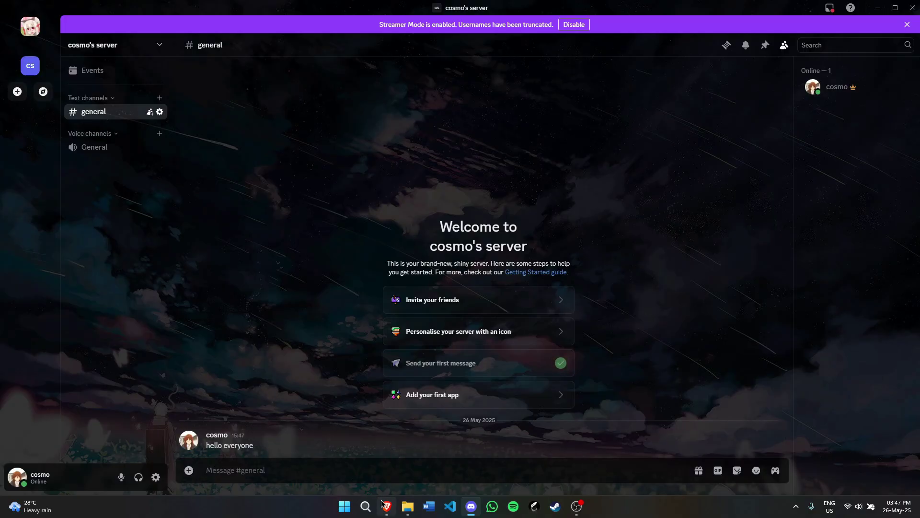
# Step: Return to the BetterDiscord theme gallery in the browser and download the Spotify Discord theme file to the desktop
pyautogui.click(393, 508)
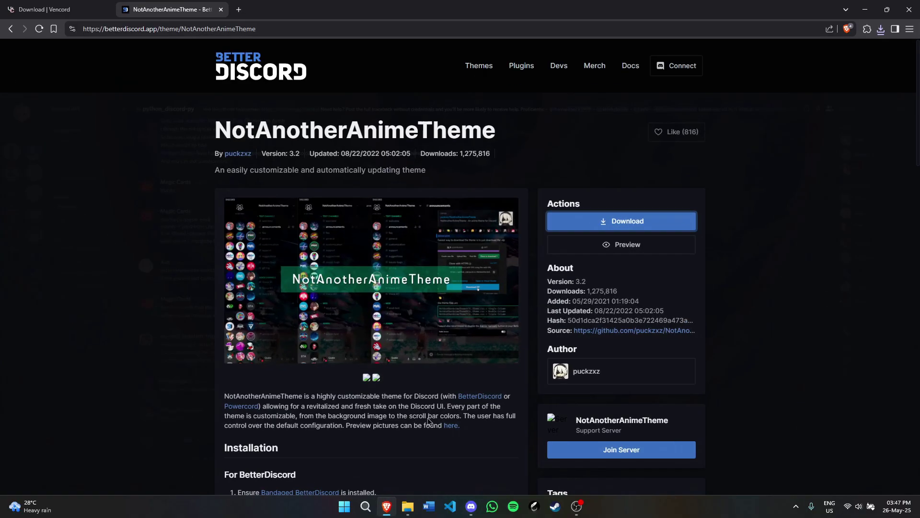
pyautogui.click(10, 29)
pyautogui.scroll(-1, 127, 191)
pyautogui.middleClick(131, 199)
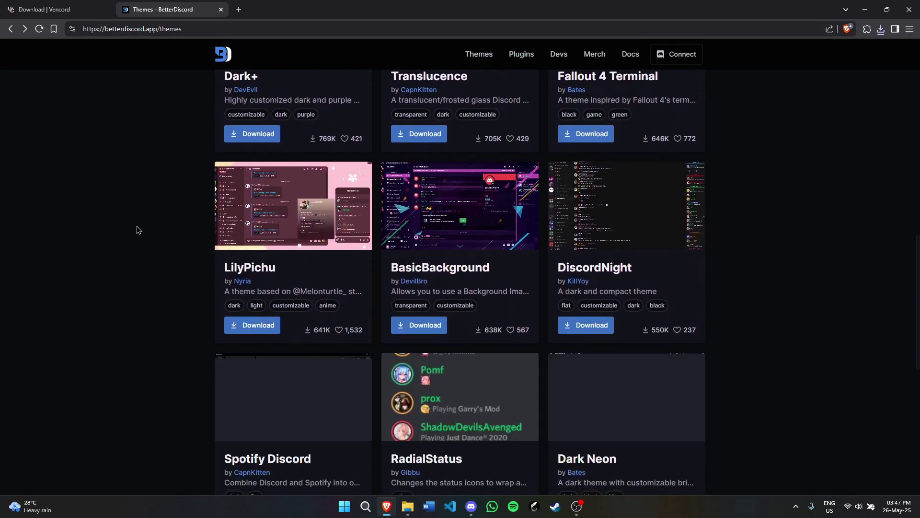
pyautogui.scroll(-1, 138, 230)
pyautogui.scroll(-1, 139, 230)
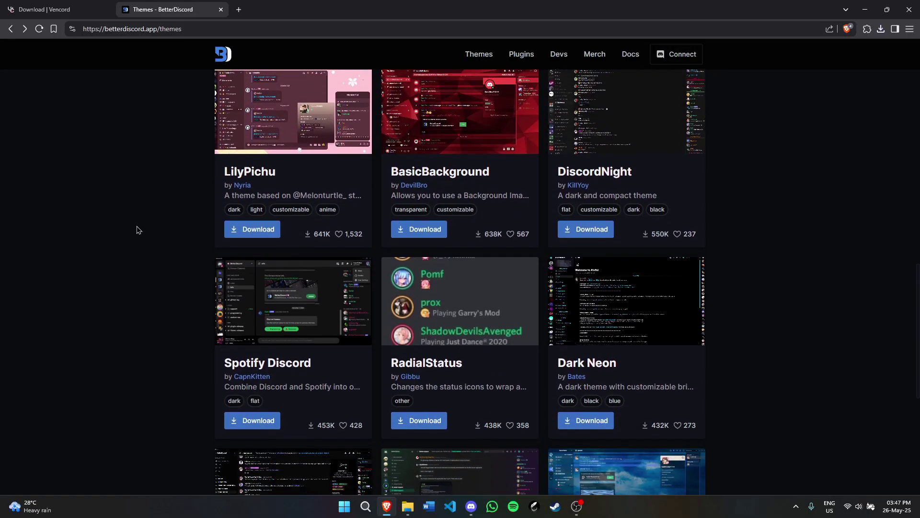
pyautogui.click(276, 314)
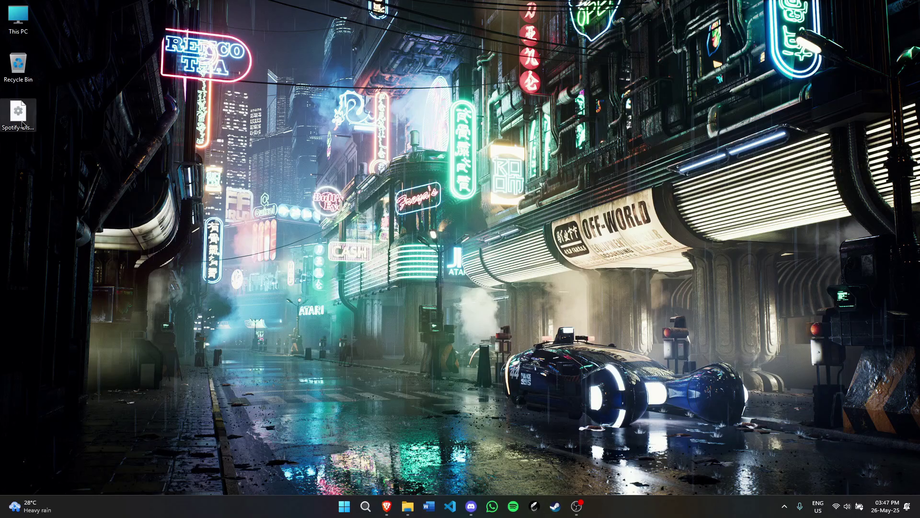
pyautogui.moveTo(23, 124); pyautogui.dragTo(95, 174)
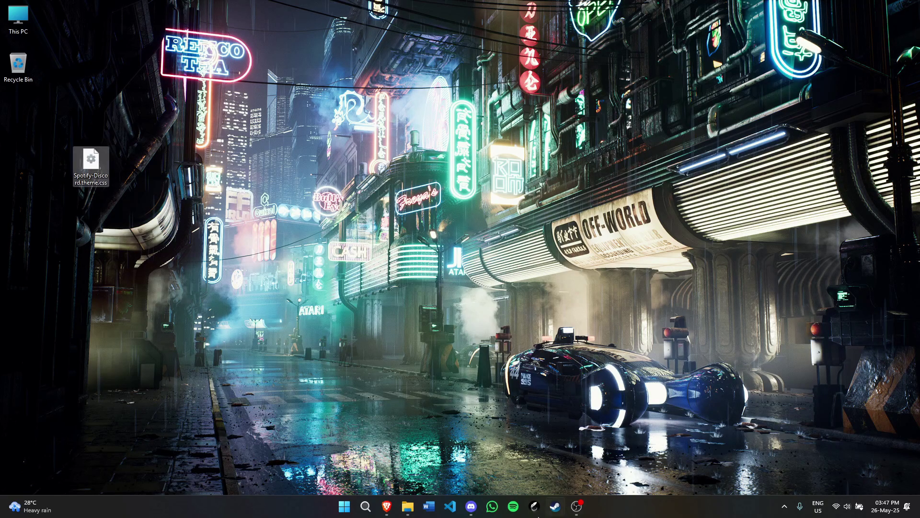
# Step: Open the themes folder from Vencord's Themes page in Discord and move Spotify-Discord.theme.css from the desktop into it
pyautogui.click(466, 509)
pyautogui.click(157, 476)
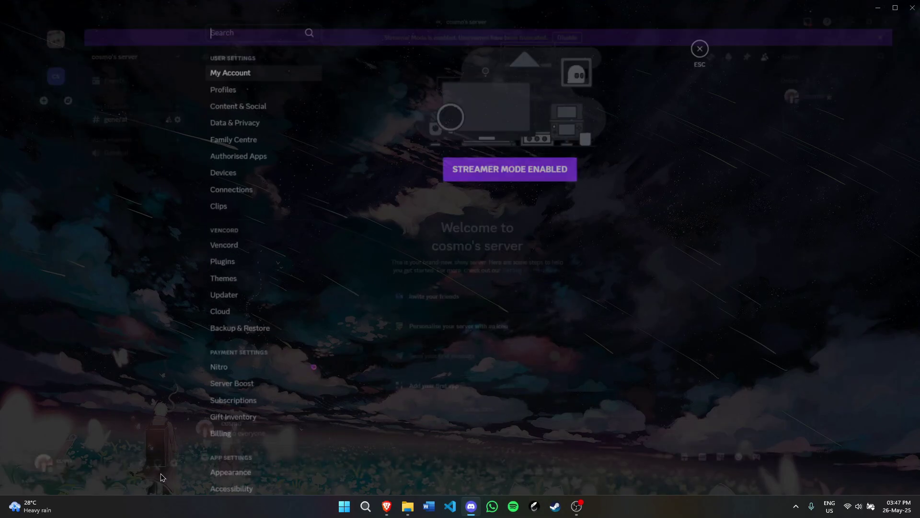
pyautogui.scroll(-3, 242, 367)
pyautogui.scroll(3, 244, 287)
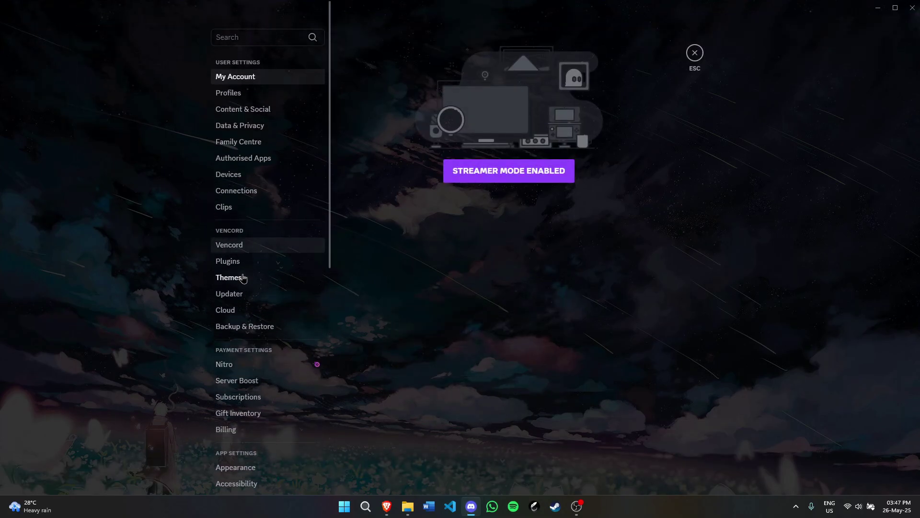
pyautogui.click(254, 278)
pyautogui.click(406, 186)
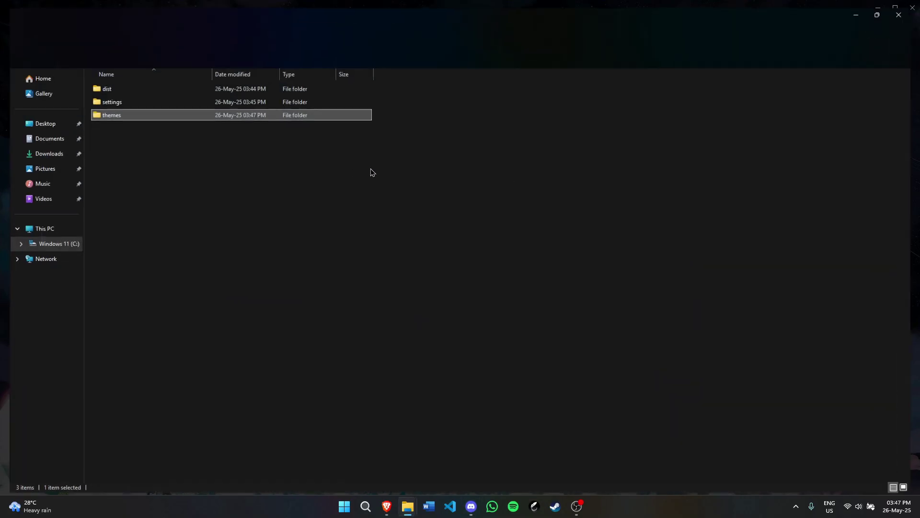
pyautogui.doubleClick(121, 110)
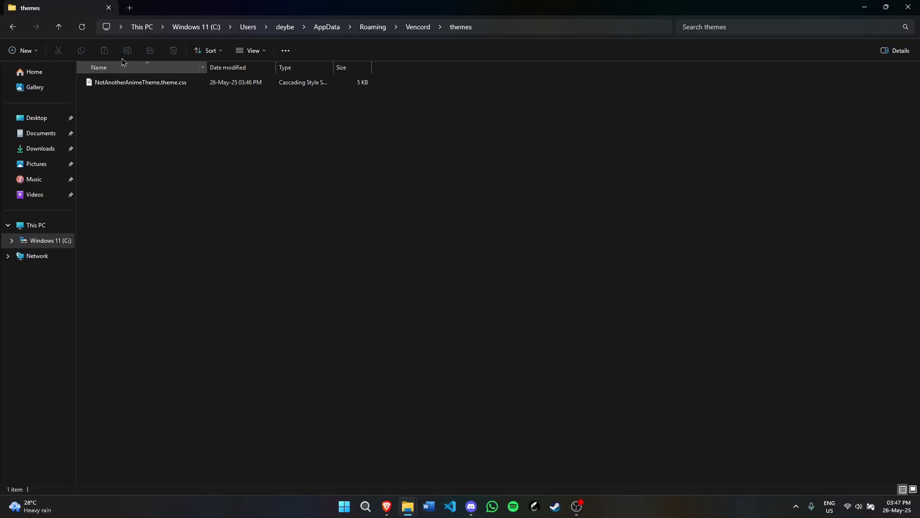
pyautogui.click(129, 8)
pyautogui.doubleClick(126, 96)
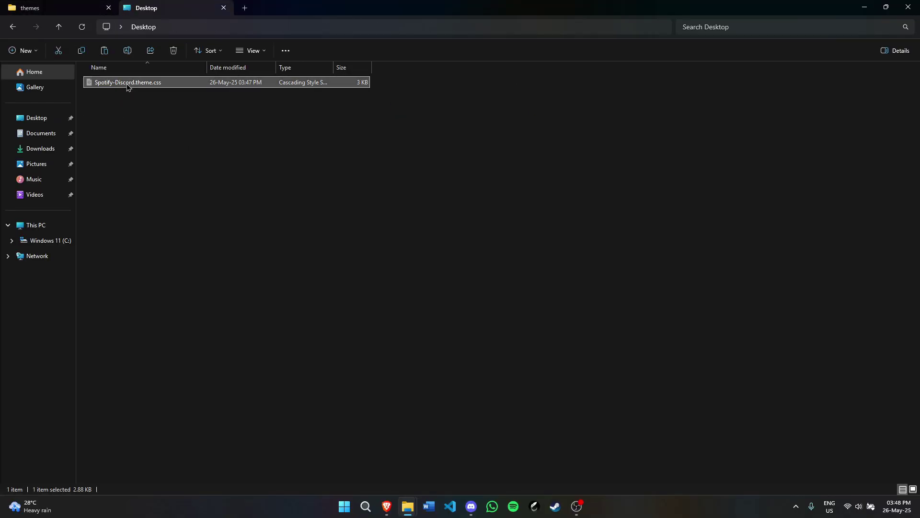
pyautogui.click(64, 8)
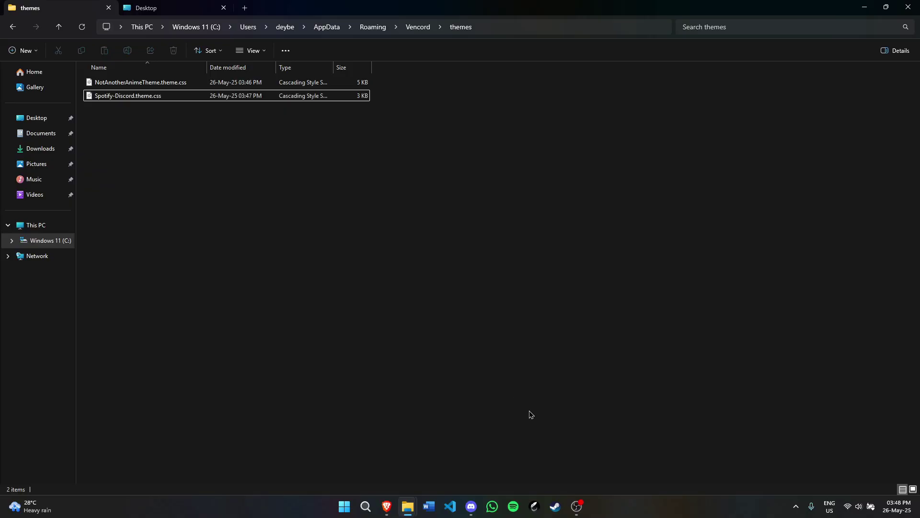
# Step: Switch to Discord, load the missing themes, and swap the active theme from NotAnotherAnimeTheme to Spotify Discord
pyautogui.click(472, 507)
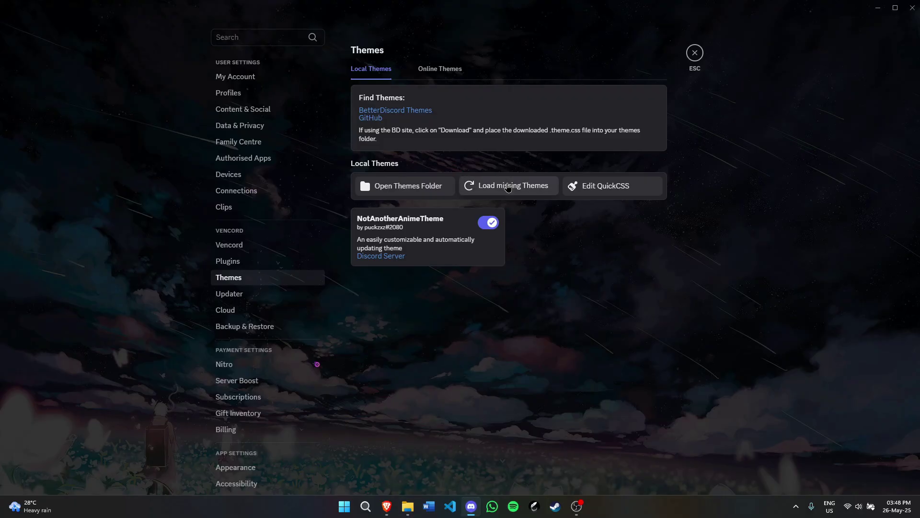
pyautogui.click(508, 187)
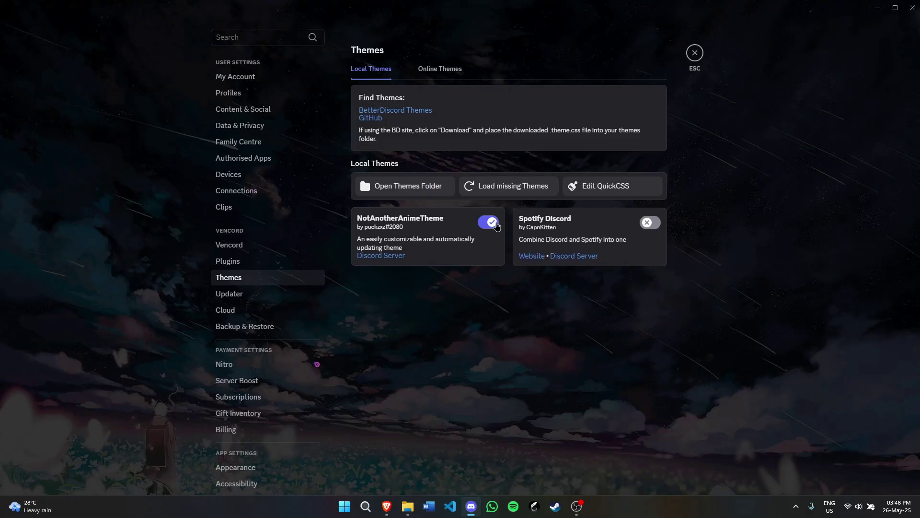
pyautogui.click(494, 223)
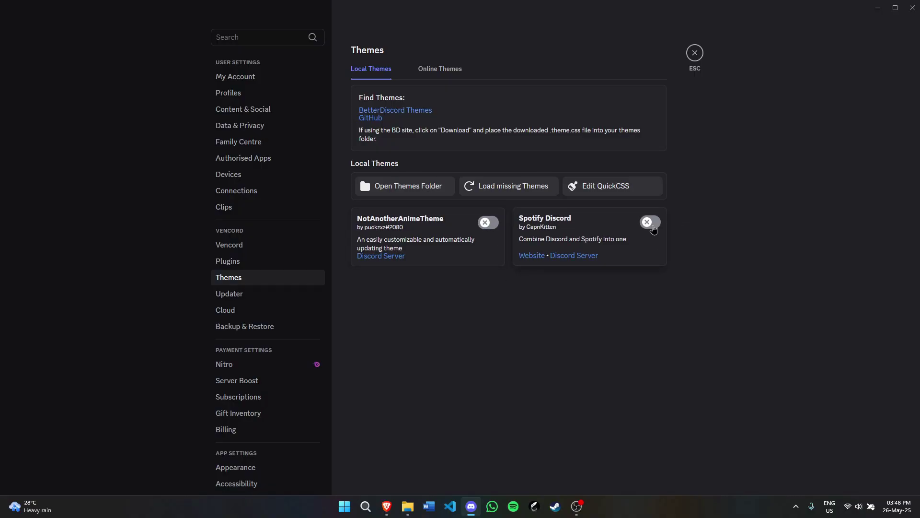
pyautogui.click(653, 227)
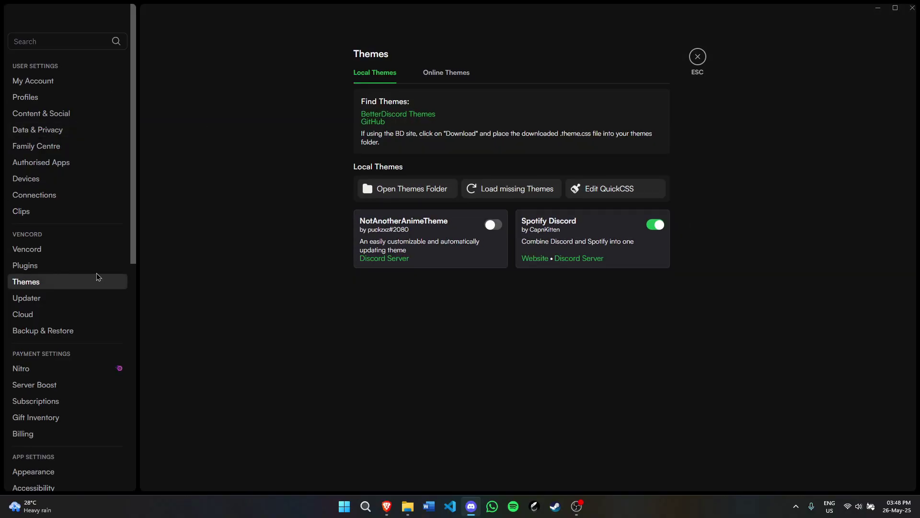
# Step: Close the user settings and send the message "hello" in the server's general text channel
pyautogui.click(698, 57)
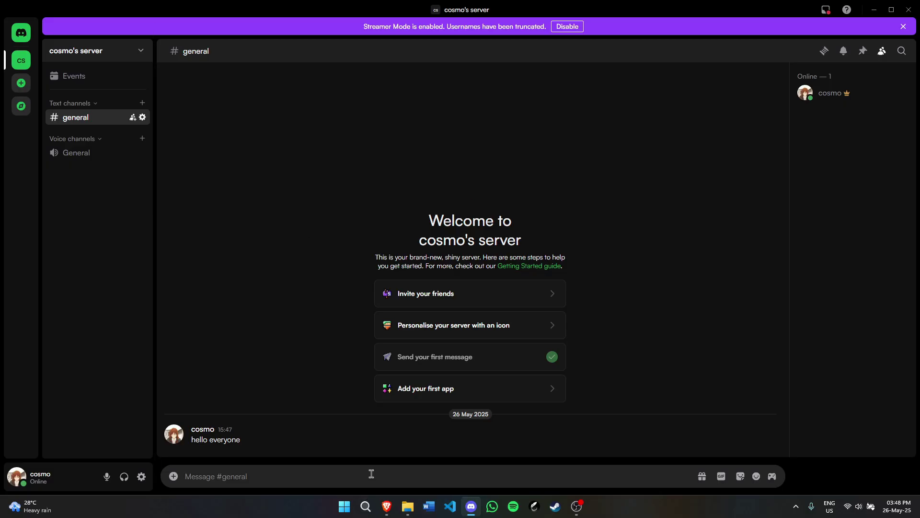
pyautogui.write('hello')
pyautogui.press('Return')
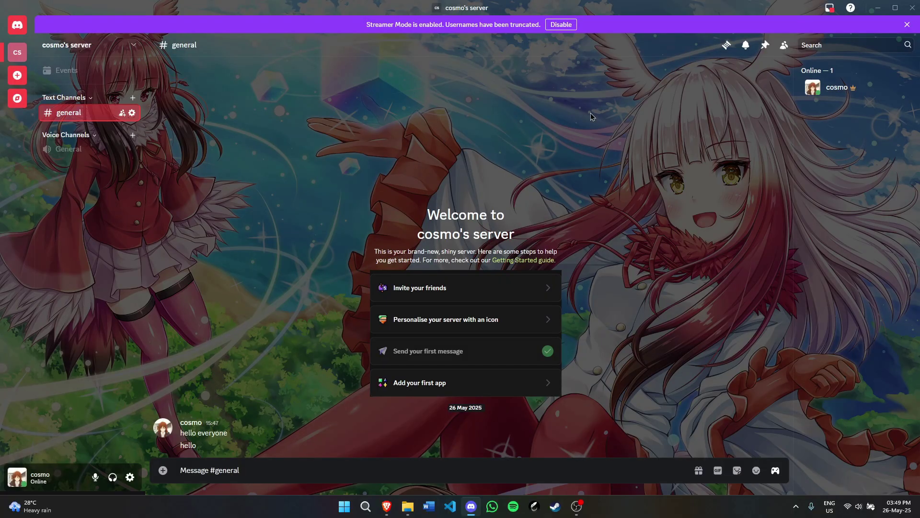
# Step: Dismiss the Streamer Mode banner and view the New Kemono Friends Theme page in the browser before returning to Discord
pyautogui.click(907, 25)
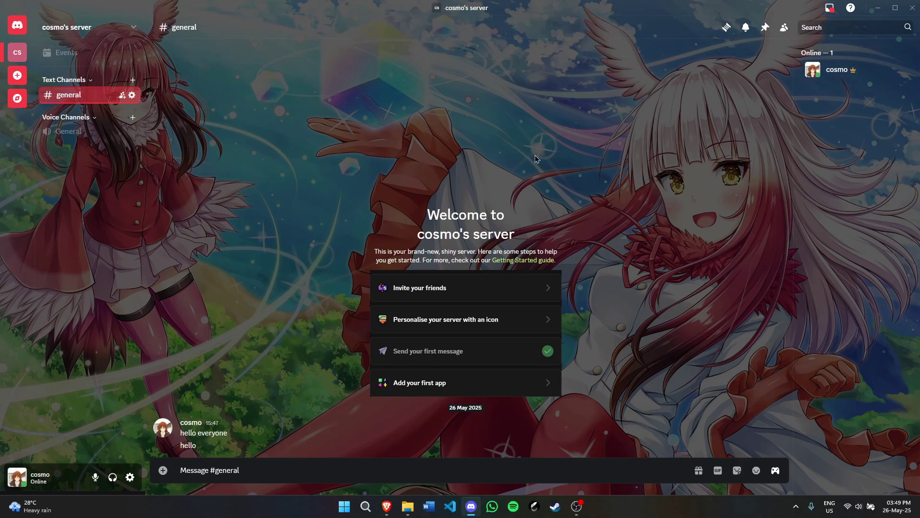
pyautogui.click(387, 507)
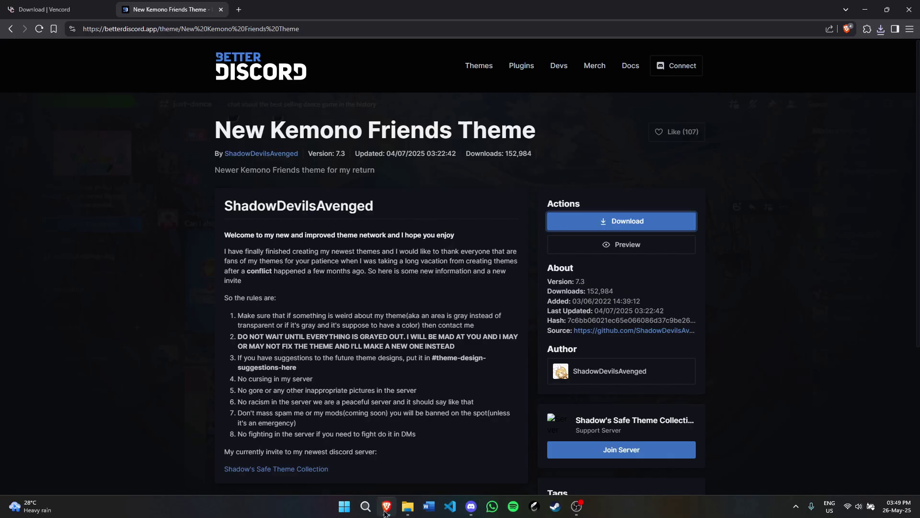
pyautogui.click(386, 506)
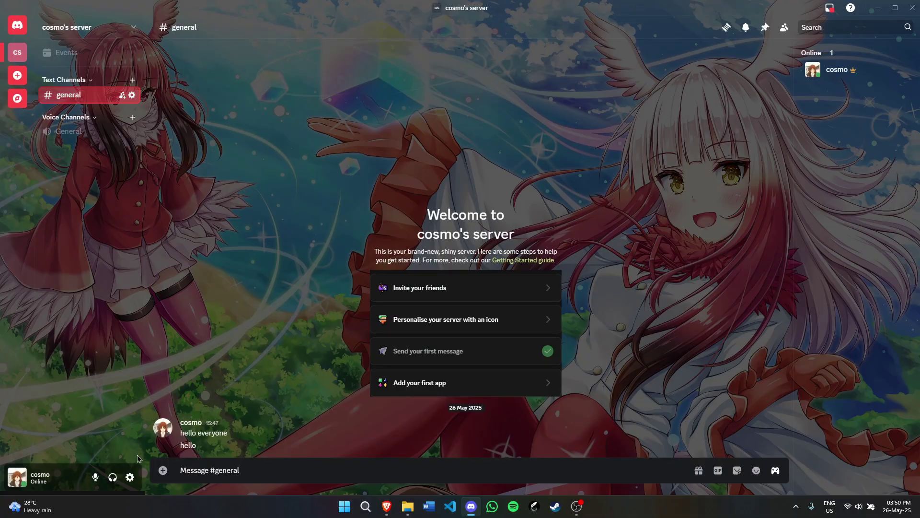
# Step: Open Vencord's Plugins page in the user settings and enable the AlwaysAnimate and AnonymiseFileNames plugins
pyautogui.click(130, 477)
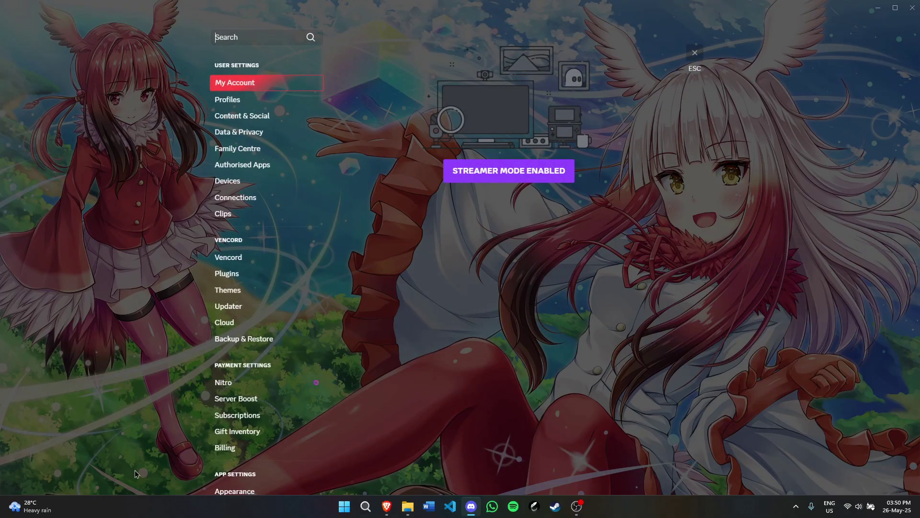
pyautogui.click(237, 276)
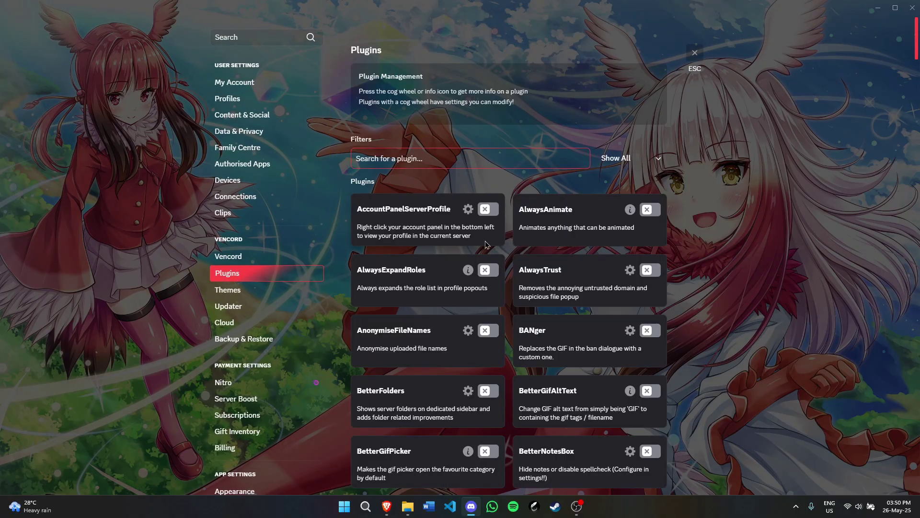
pyautogui.scroll(-1, 503, 249)
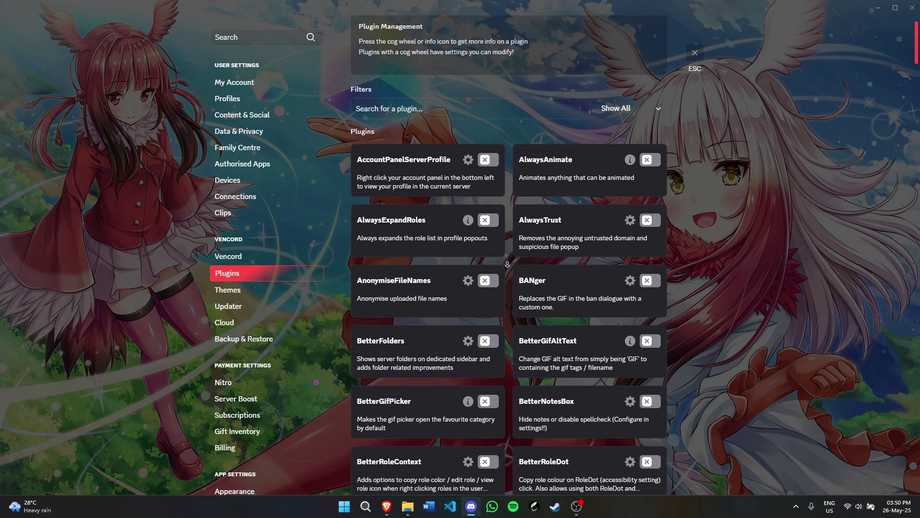
pyautogui.scroll(-2, 508, 268)
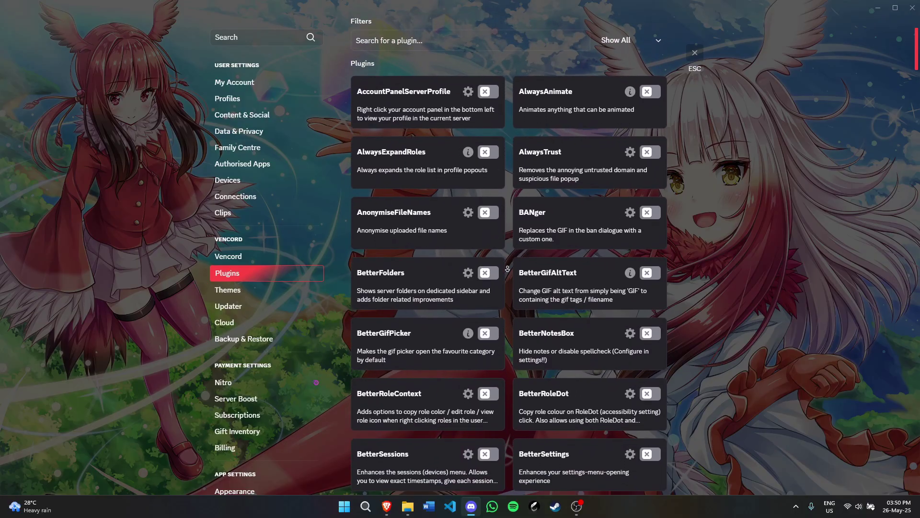
pyautogui.scroll(-2, 509, 272)
pyautogui.scroll(4, 510, 274)
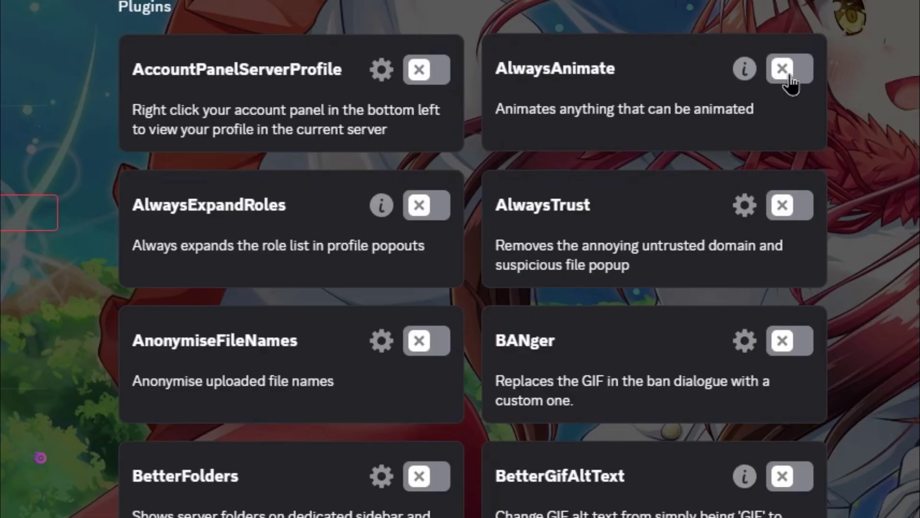
pyautogui.click(790, 82)
pyautogui.scroll(-4, 312, 144)
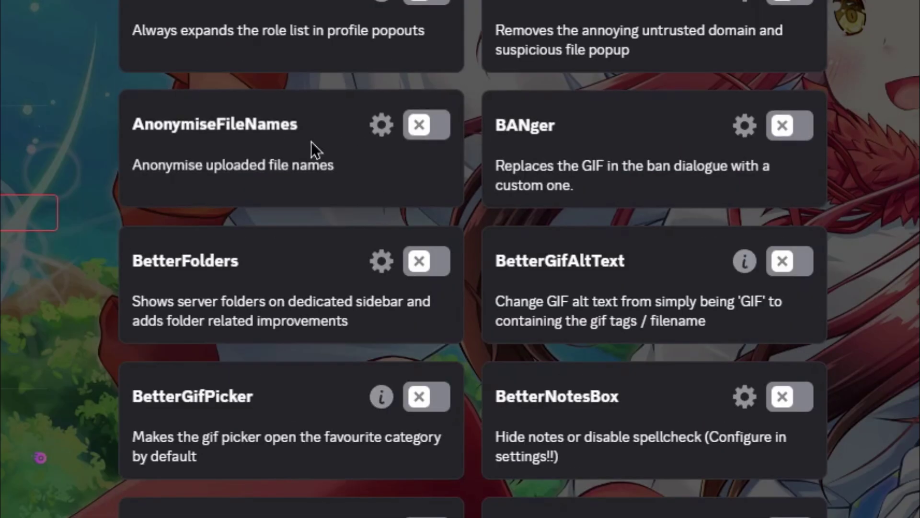
pyautogui.click(426, 126)
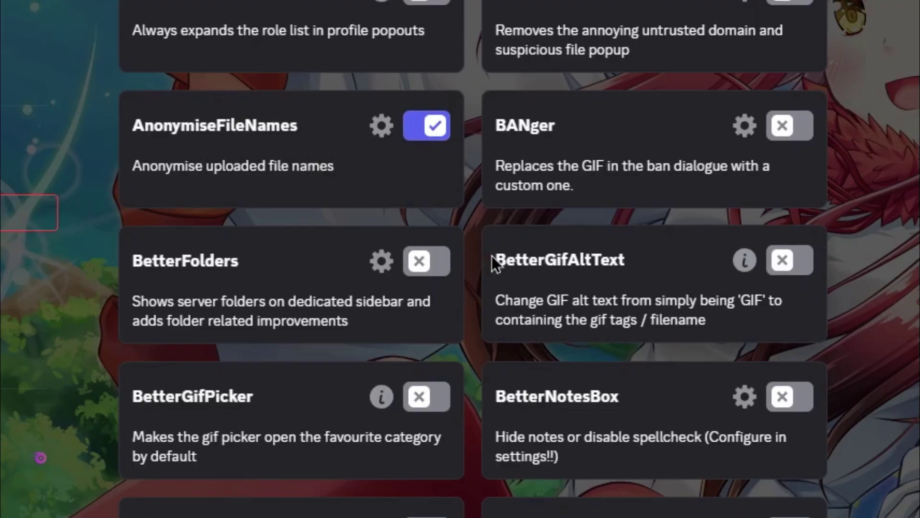
# Step: Enable the CallTimer and ClearURLs plugins in Vencord's plugin list
pyautogui.scroll(-12, 494, 261)
pyautogui.click(788, 293)
pyautogui.scroll(-4, 875, 310)
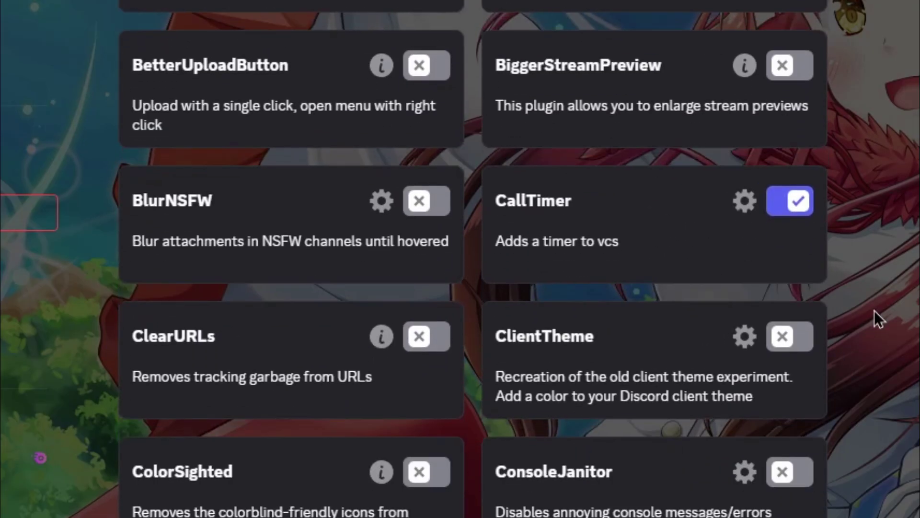
pyautogui.click(427, 213)
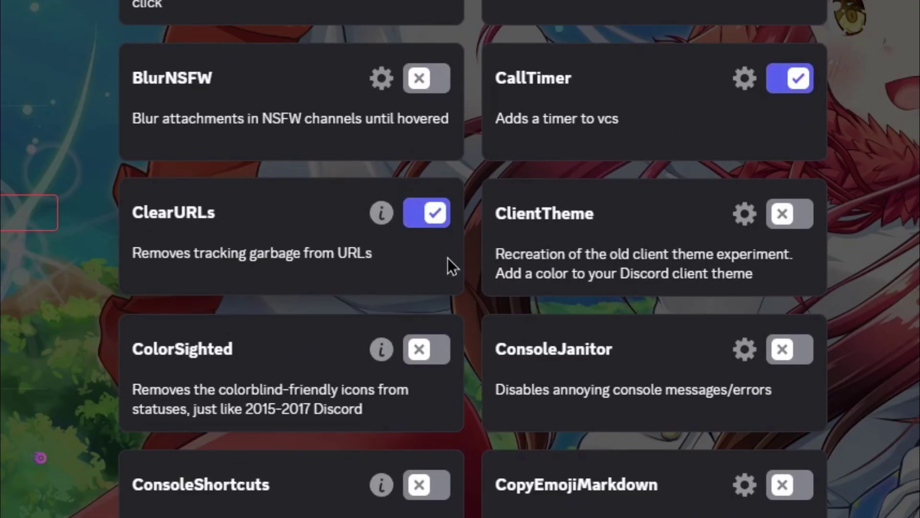
pyautogui.scroll(-10, 448, 258)
pyautogui.click(783, 256)
# Step: Enable the LoadingQuotes and MessageLogger plugins further along the alphabetical plugin list
pyautogui.scroll(-10, 789, 283)
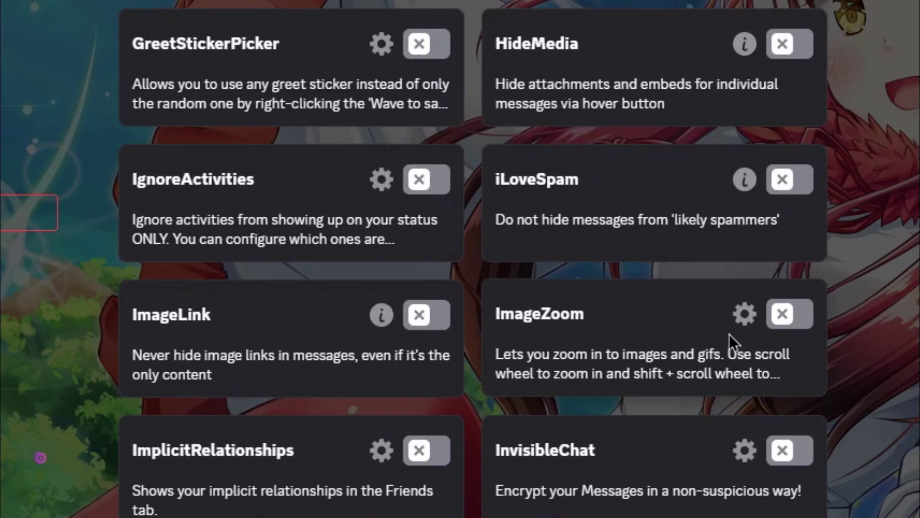
pyautogui.scroll(-10, 777, 282)
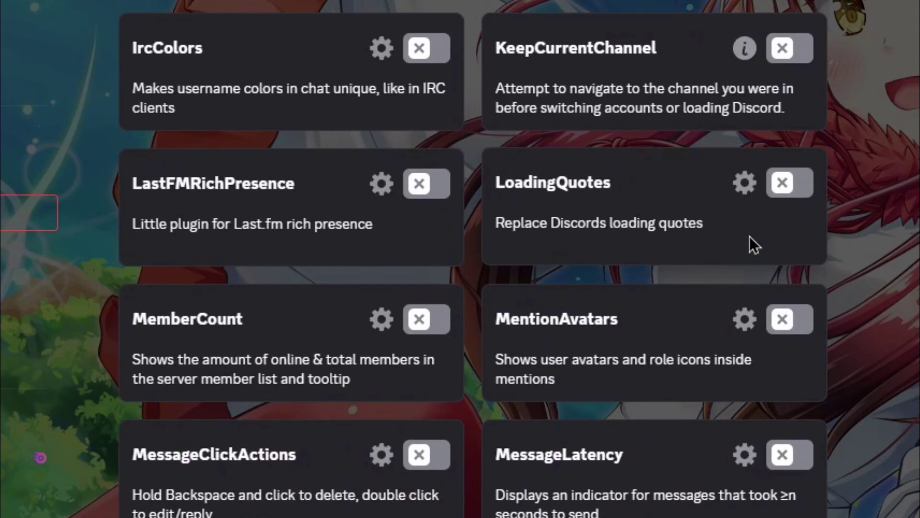
pyautogui.click(786, 183)
pyautogui.scroll(-5, 868, 326)
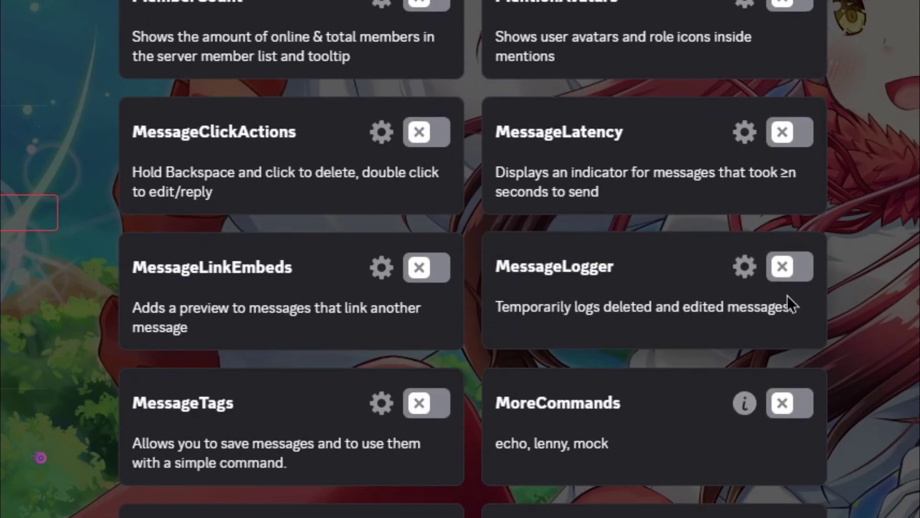
pyautogui.click(775, 277)
# Step: Enable the NoTypingAnimation, PlainFolderIcon and VoiceMessages plugins
pyautogui.scroll(-10, 378, 386)
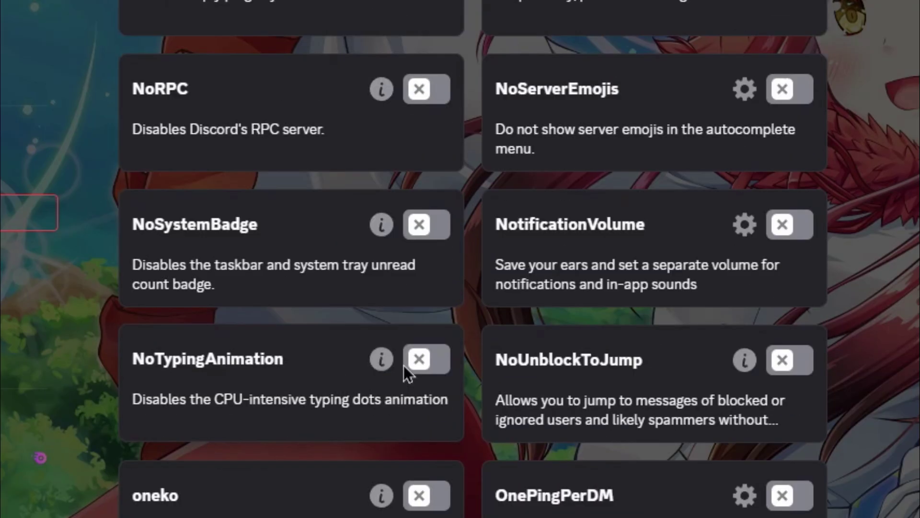
pyautogui.click(425, 369)
pyautogui.scroll(-10, 815, 336)
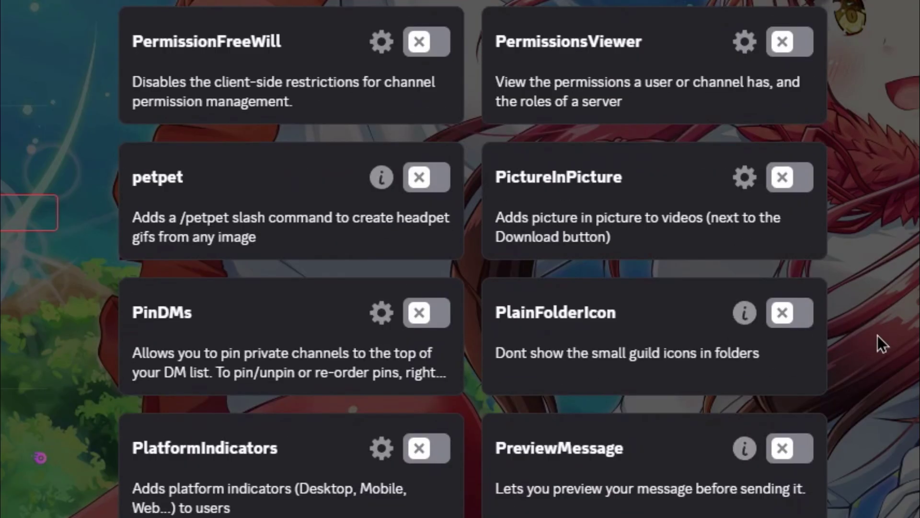
pyautogui.click(786, 313)
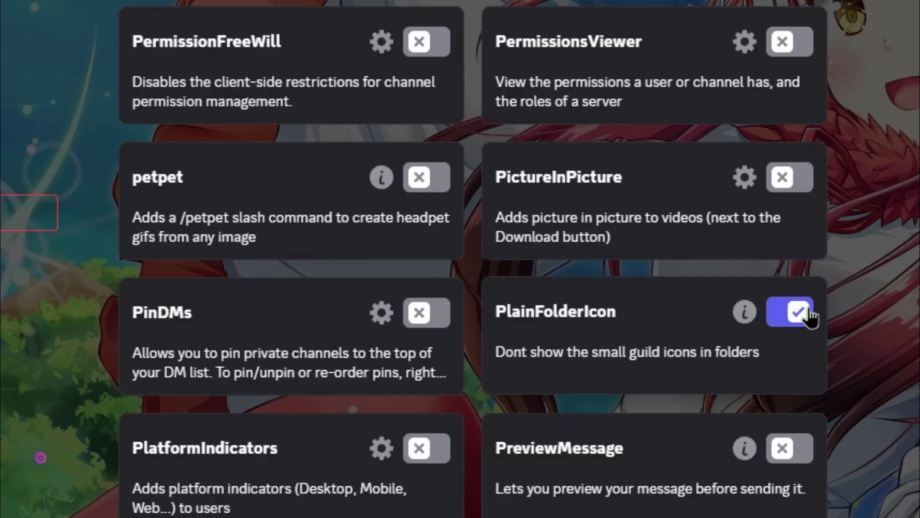
pyautogui.scroll(-10, 765, 240)
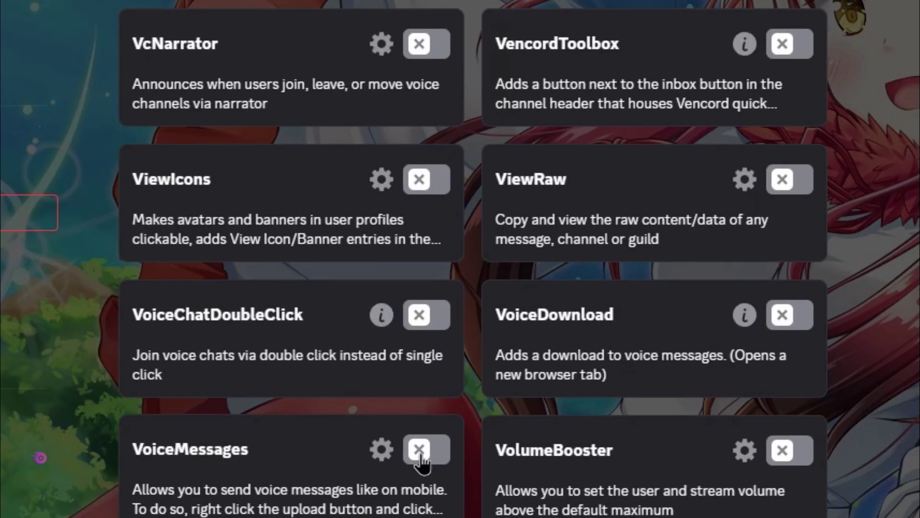
pyautogui.click(420, 450)
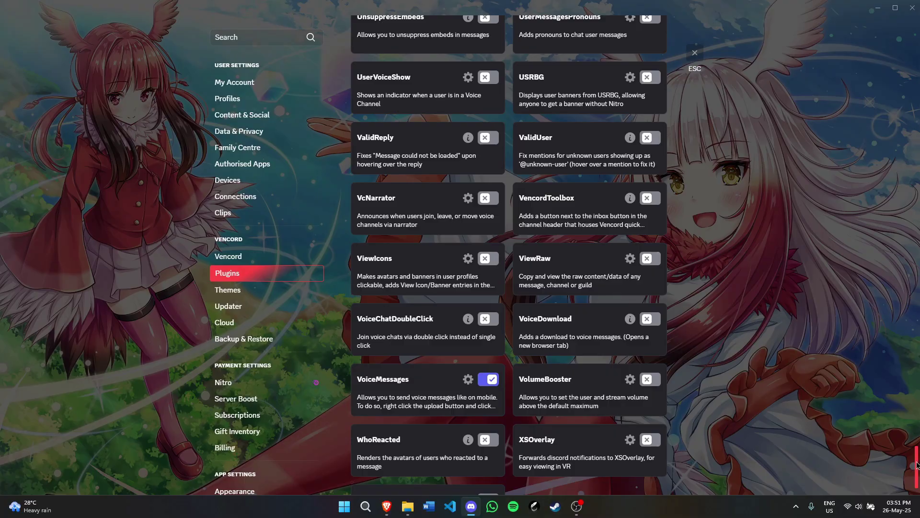
# Step: Return to the start of the Plugins page and restart Discord to apply the newly enabled plugins
pyautogui.moveTo(917, 465); pyautogui.dragTo(914, 48)
pyautogui.scroll(3, 874, 167)
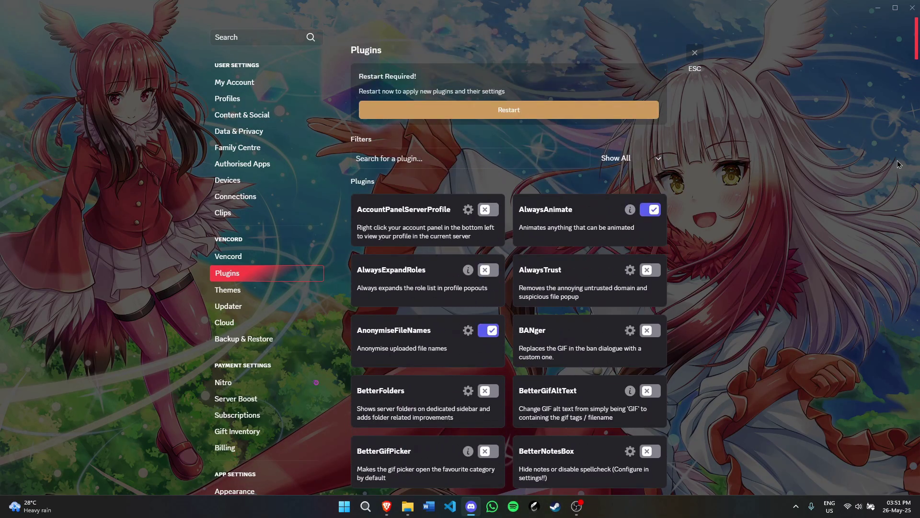
pyautogui.click(508, 112)
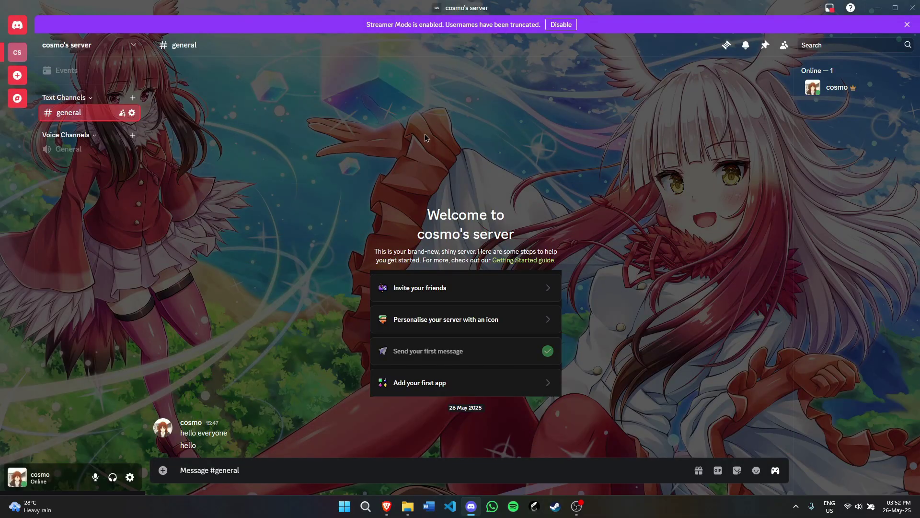
# Step: Record and send a short voice message in the server's general text channel
pyautogui.click(194, 461)
pyautogui.click(163, 470)
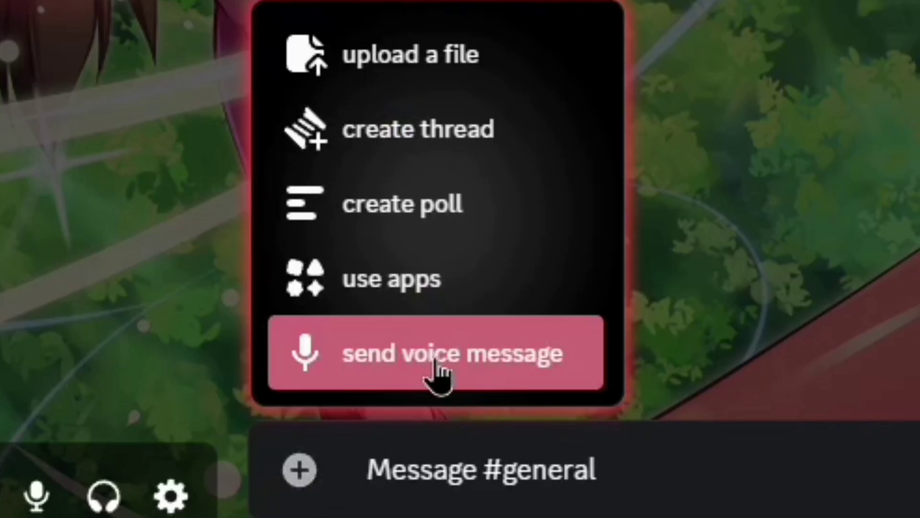
pyautogui.click(437, 369)
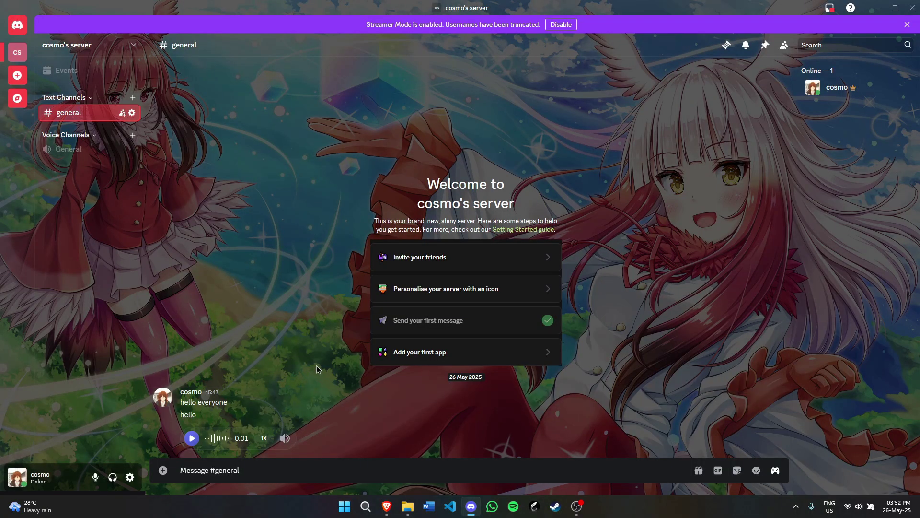
# Step: Open the user settings, look over Vencord's Plugins and Themes pages, and close the settings again
pyautogui.click(130, 477)
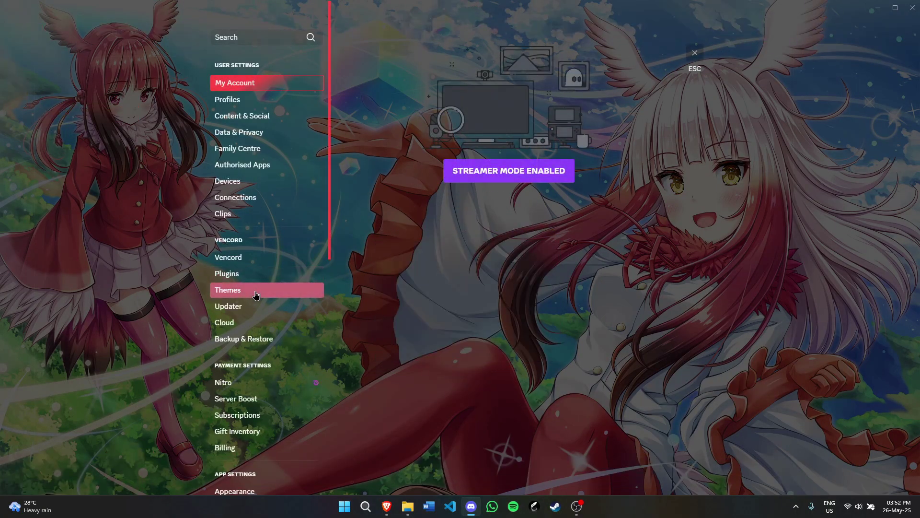
pyautogui.click(259, 274)
pyautogui.click(266, 291)
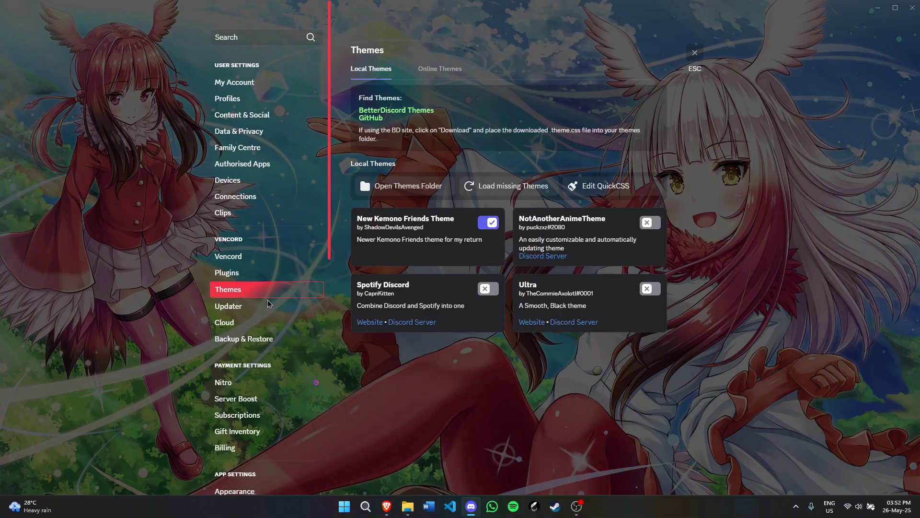
pyautogui.click(697, 56)
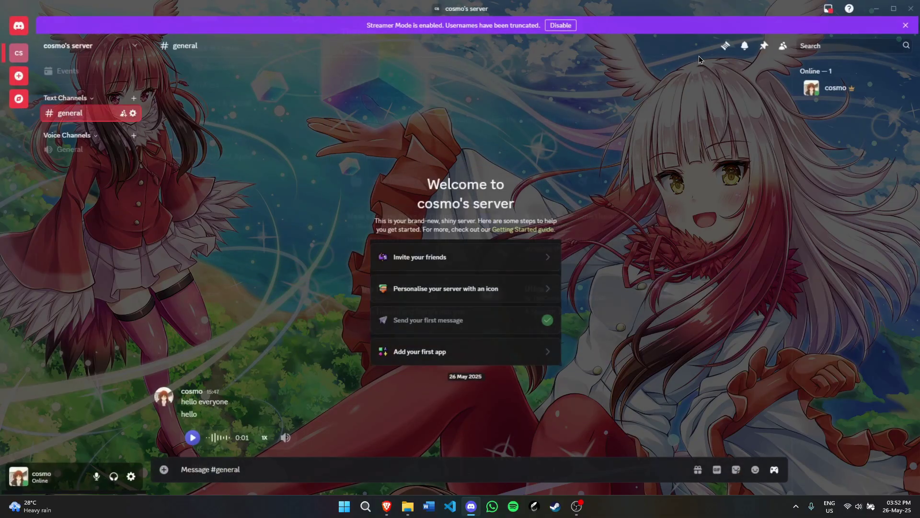